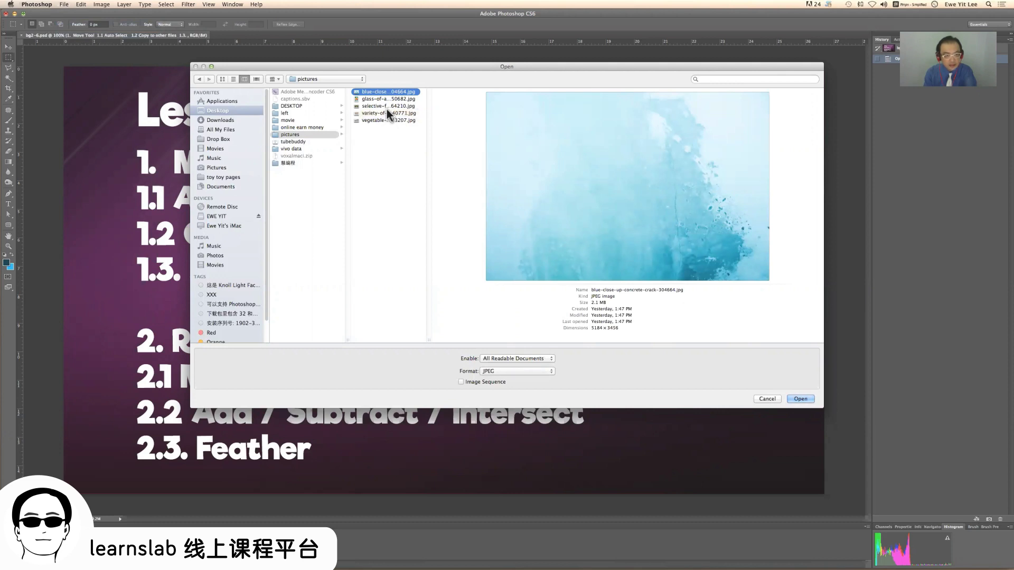
- Open the blue concrete, apricot-carrot juice, woman with camera and variety-of-dishes photos from the pictures folder, and return to the Lesson 2 document
{"action": "left_click", "coordinate": [385, 112], "text": "shift"}
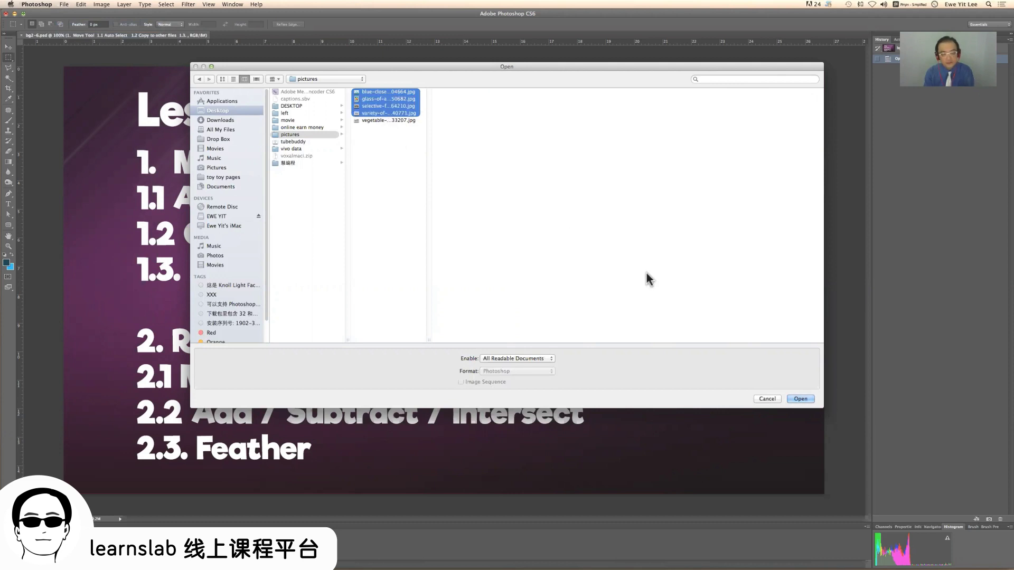
{"action": "left_click", "coordinate": [802, 400]}
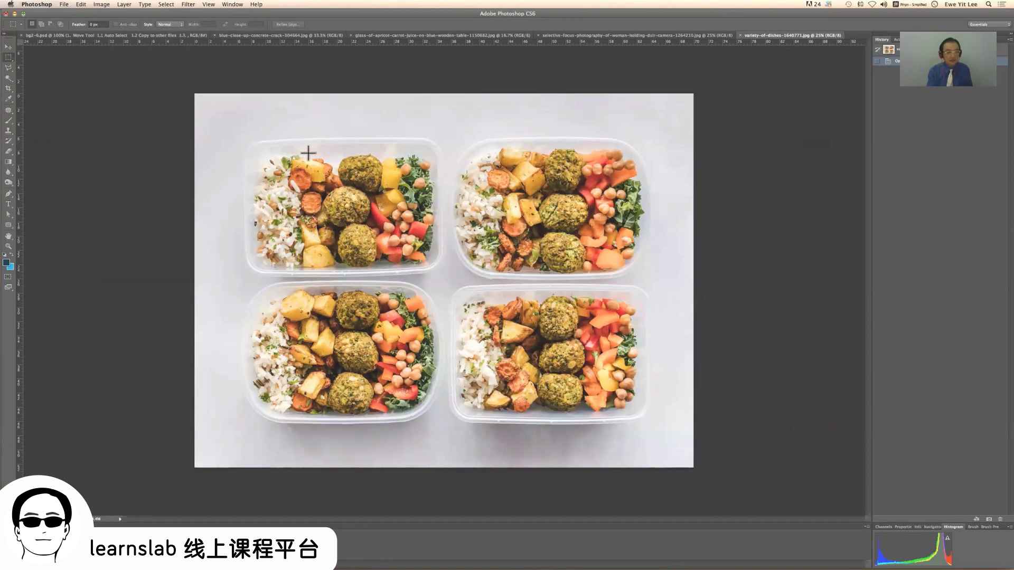
{"action": "left_click", "coordinate": [171, 37]}
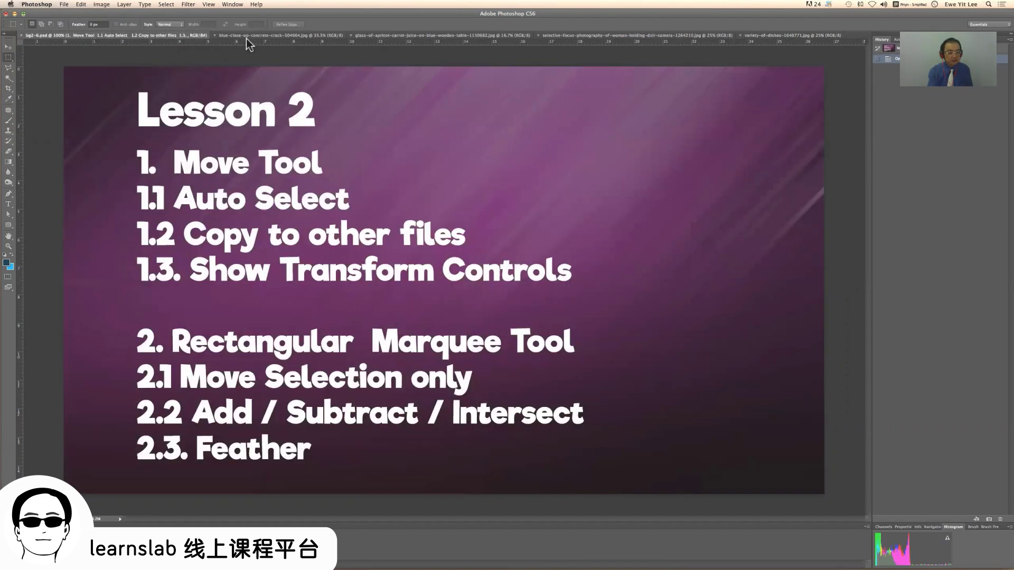
{"action": "left_click", "coordinate": [248, 37]}
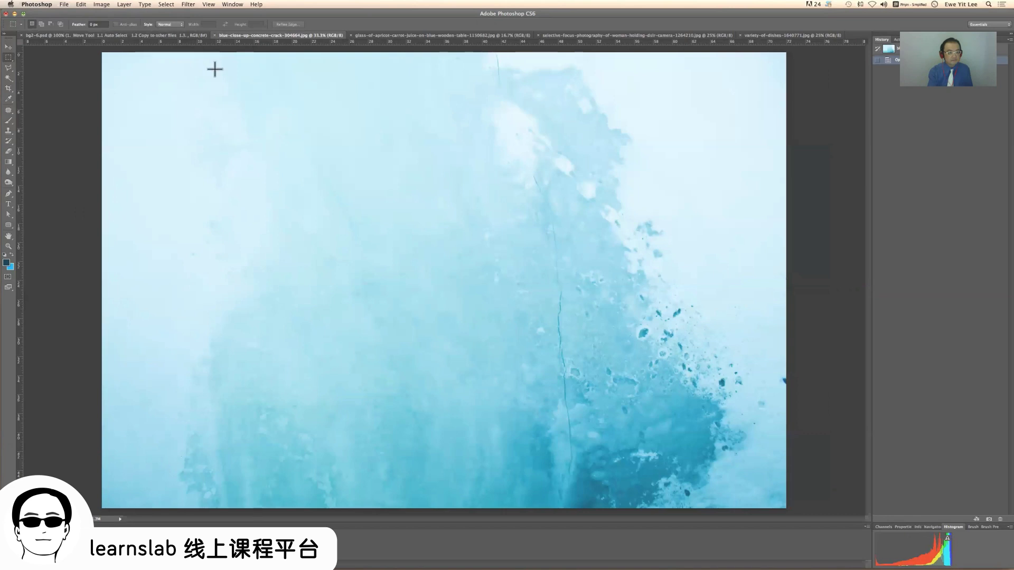
{"action": "left_click", "coordinate": [176, 37]}
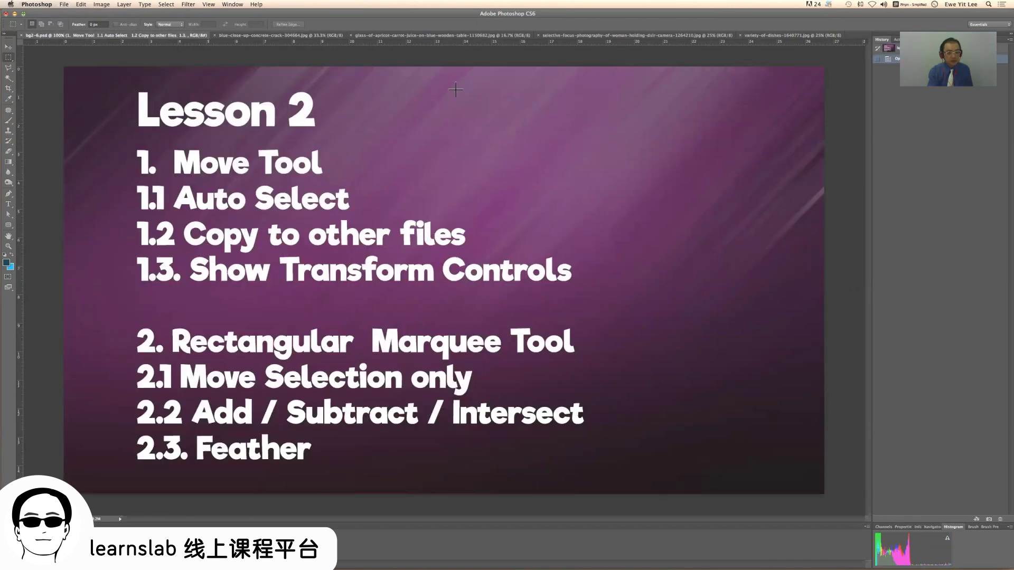
- Copy the apricot-carrot juice photo into the blue concrete image with the Move tool and place it along the canvas's left side
{"action": "left_click", "coordinate": [484, 36]}
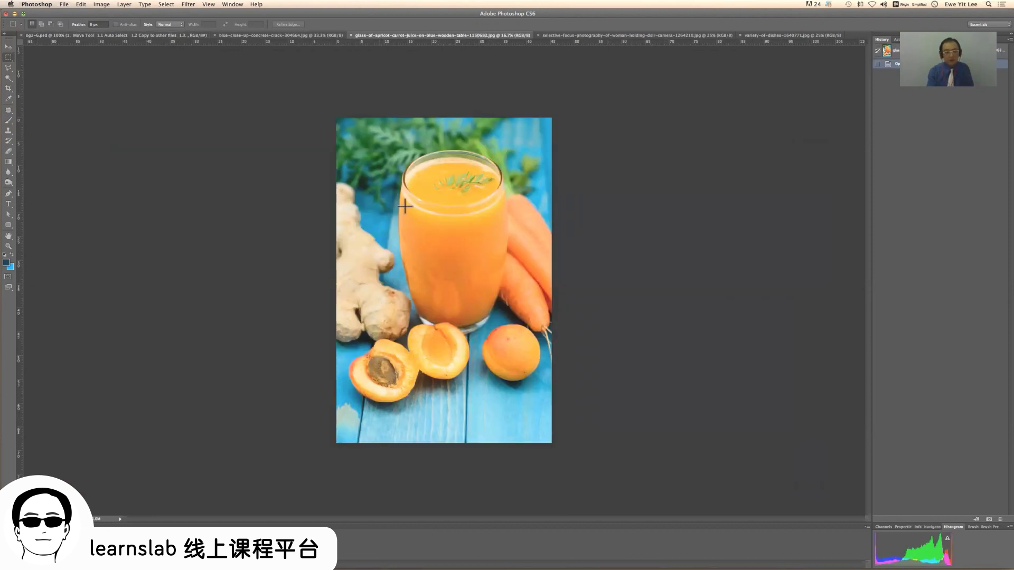
{"action": "left_click", "coordinate": [235, 36]}
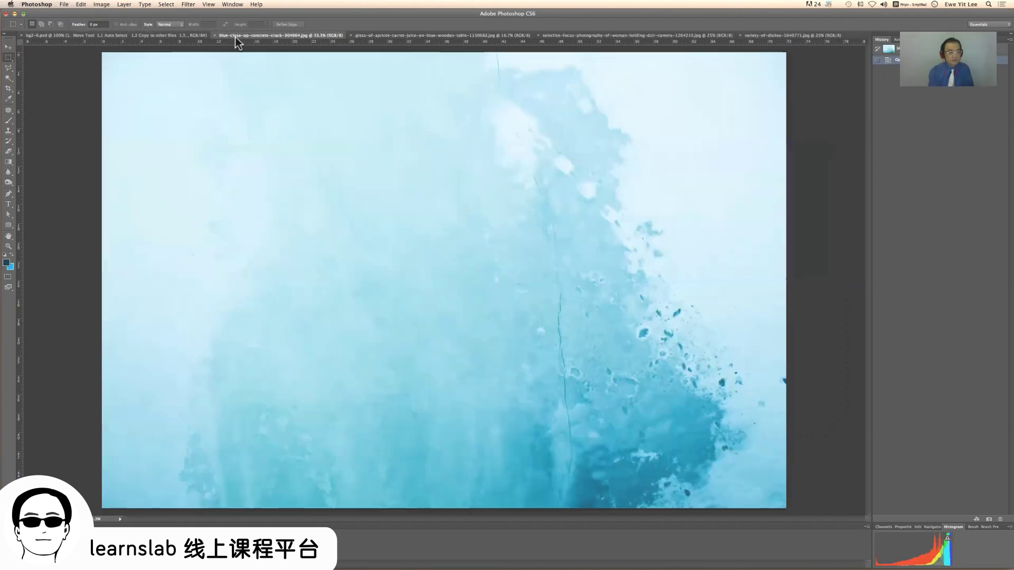
{"action": "left_click", "coordinate": [397, 35]}
{"action": "left_click", "coordinate": [8, 47]}
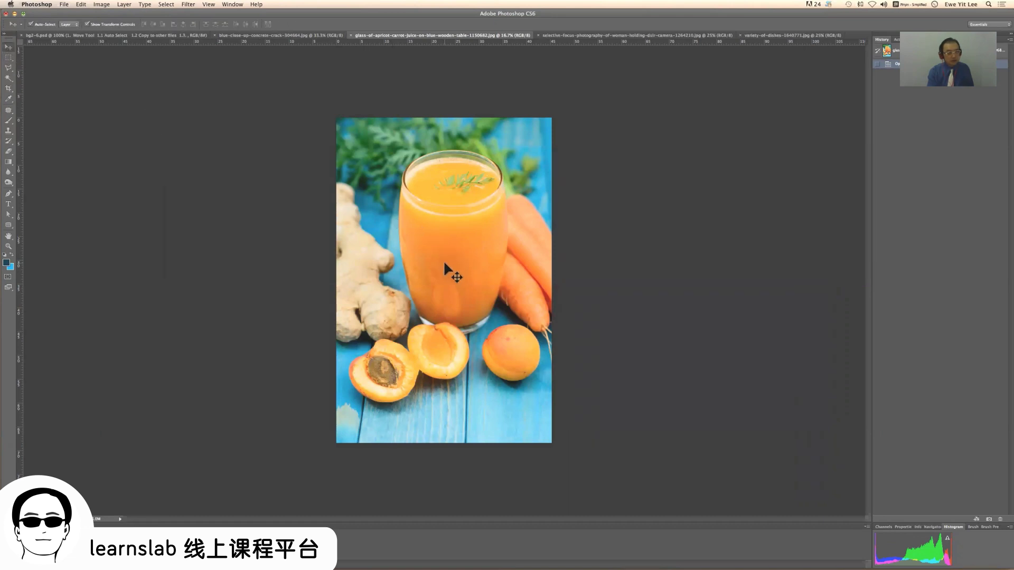
{"action": "left_click_drag", "start_coordinate": [448, 254], "coordinate": [223, 42]}
{"action": "left_click_drag", "start_coordinate": [266, 166], "coordinate": [262, 316]}
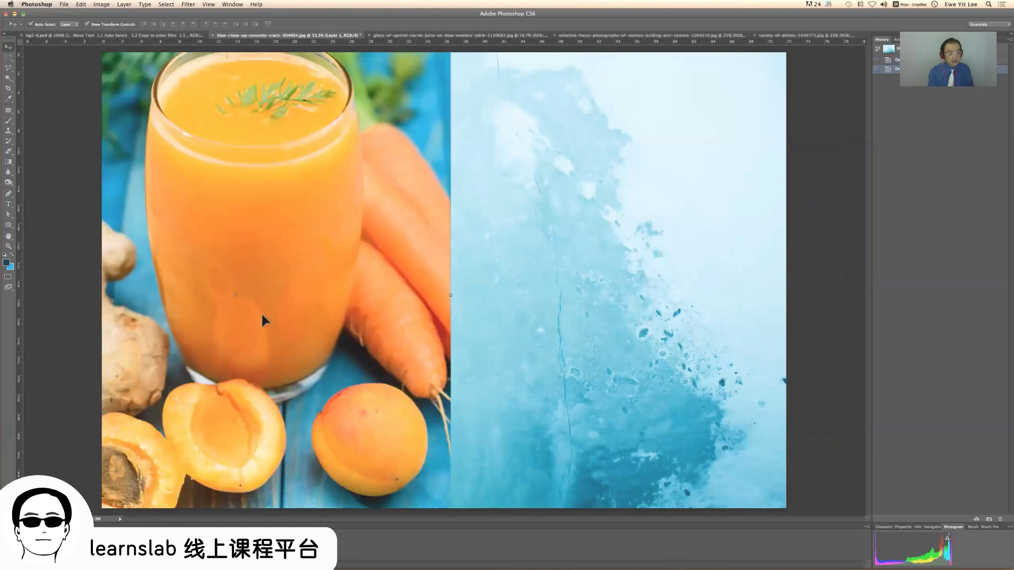
- Copy the photo of the woman holding a camera into the blue concrete image and shift it down and to the right
{"action": "left_click", "coordinate": [421, 36]}
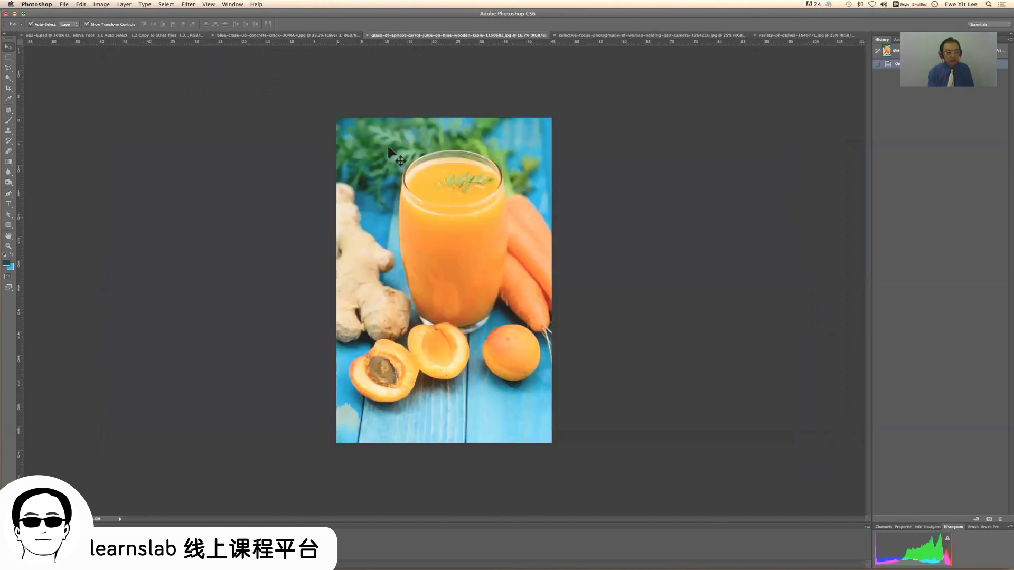
{"action": "left_click", "coordinate": [290, 33]}
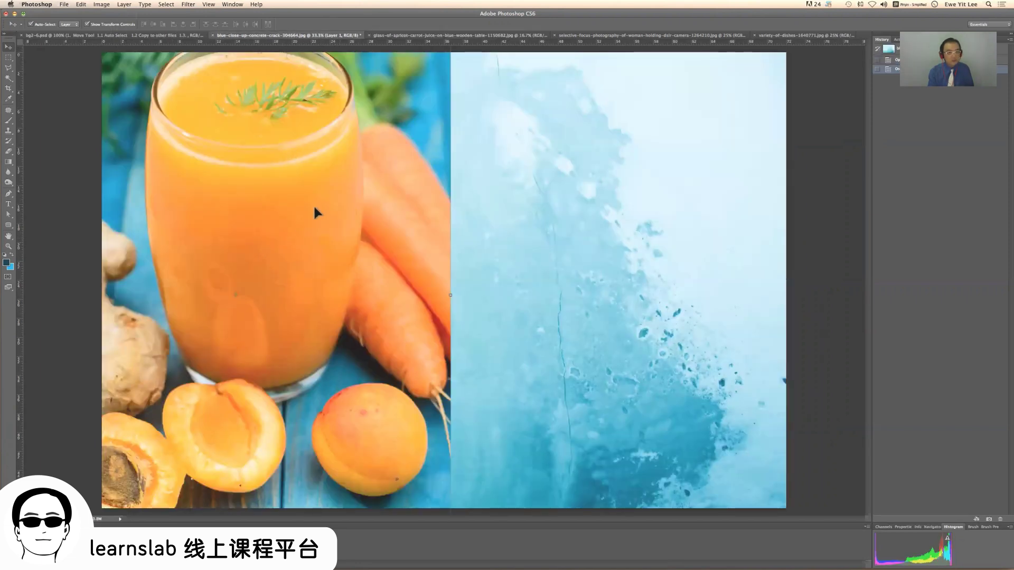
{"action": "left_click", "coordinate": [174, 36]}
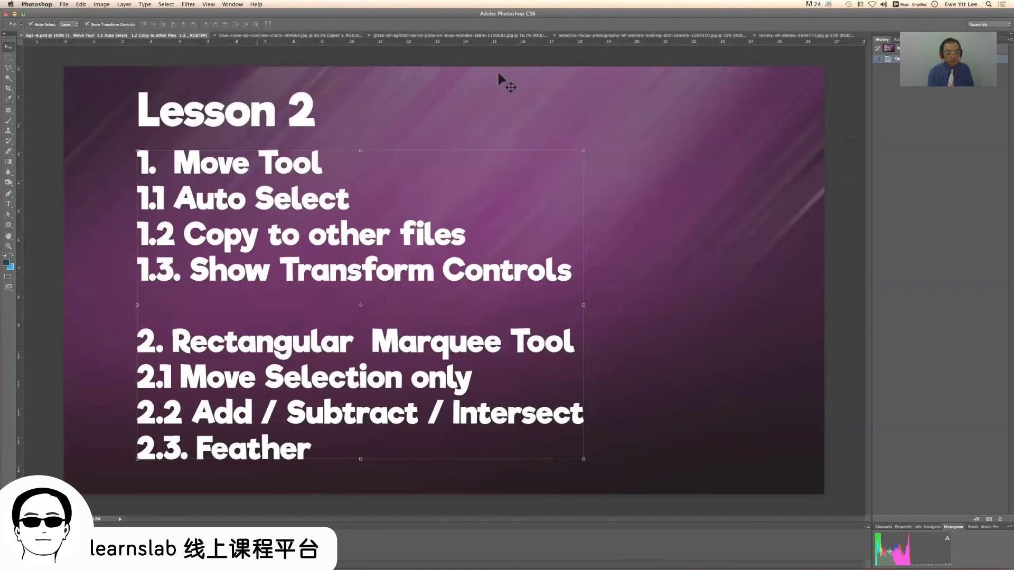
{"action": "left_click", "coordinate": [517, 36]}
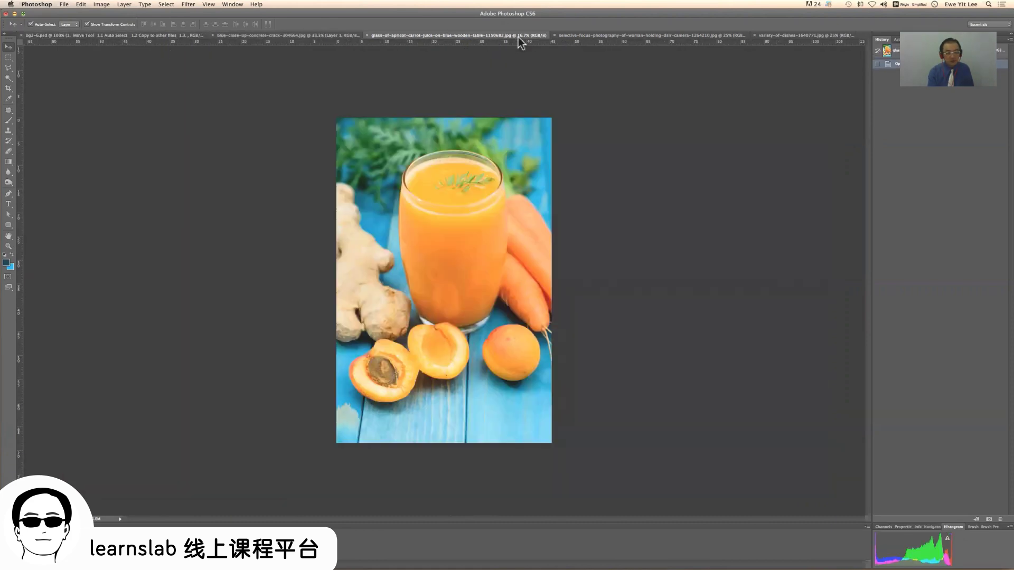
{"action": "left_click", "coordinate": [605, 37]}
{"action": "left_click", "coordinate": [778, 37]}
{"action": "left_click", "coordinate": [656, 37]}
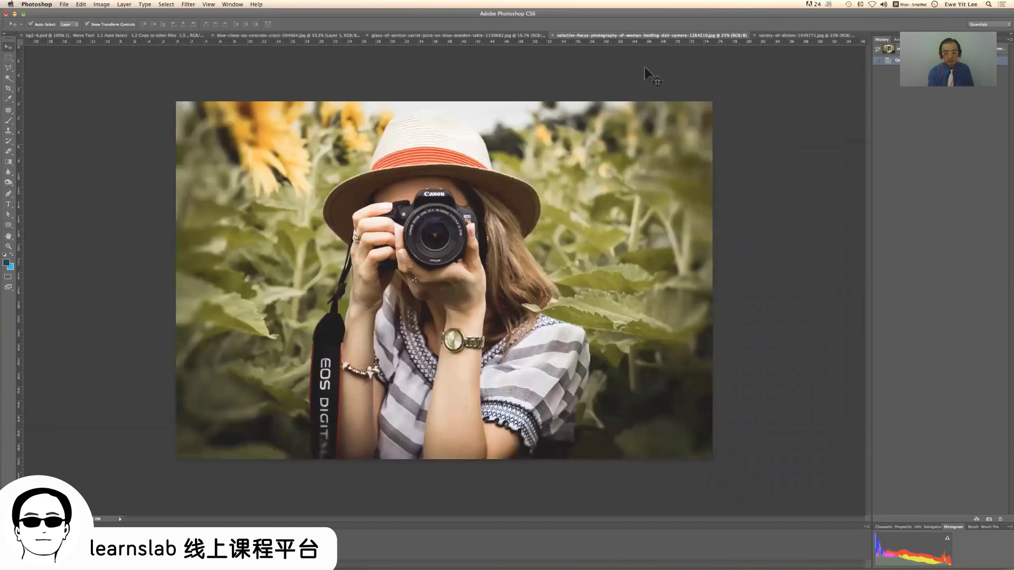
{"action": "left_click_drag", "start_coordinate": [528, 41], "coordinate": [223, 40]}
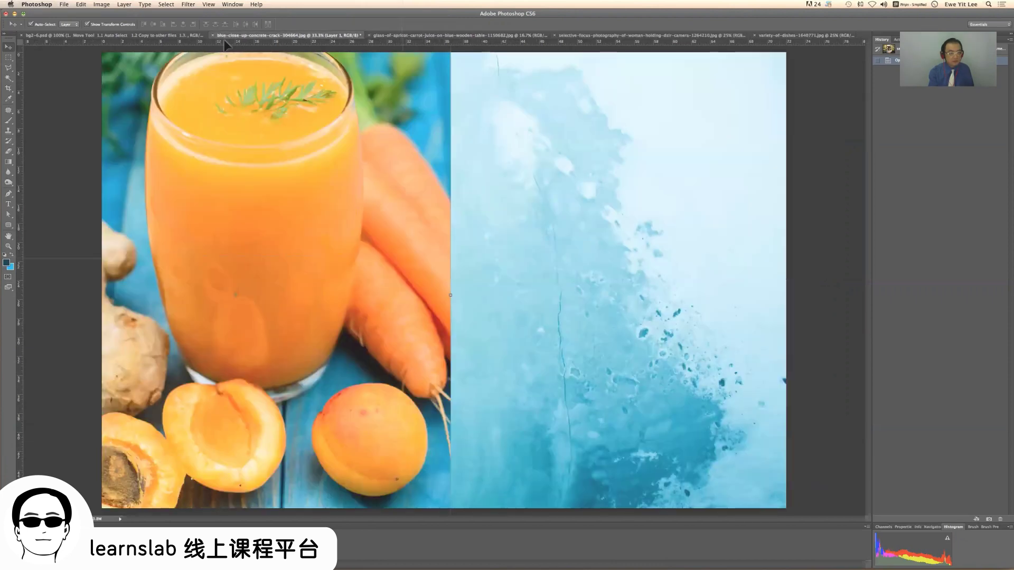
{"action": "left_click_drag", "start_coordinate": [486, 194], "coordinate": [526, 232]}
{"action": "left_click_drag", "start_coordinate": [421, 217], "coordinate": [479, 271]}
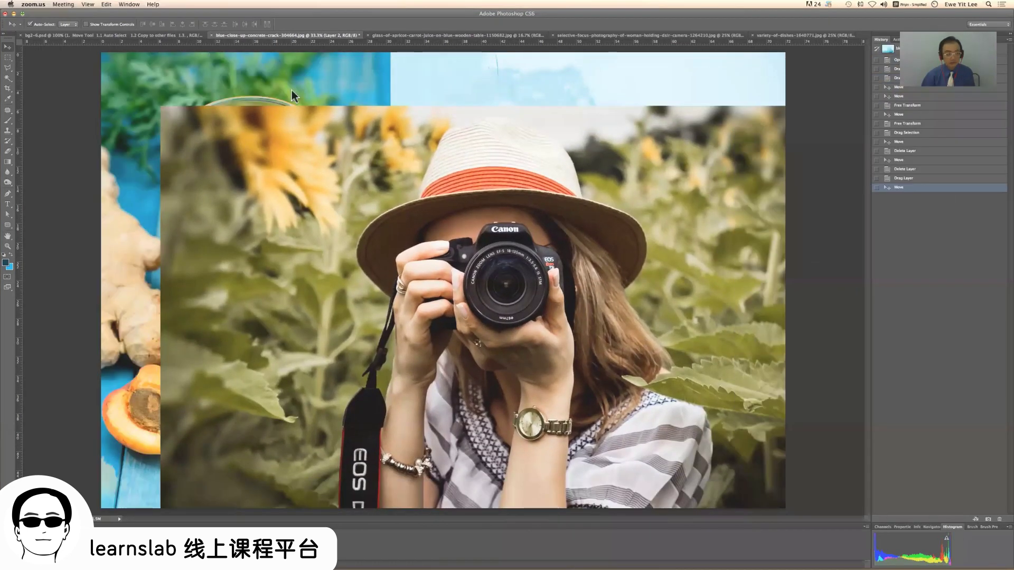
- Reposition the woman photo layer in the blue concrete image farther right so more of the juice glass is uncovered
{"action": "left_click", "coordinate": [151, 36]}
{"action": "left_click", "coordinate": [153, 37]}
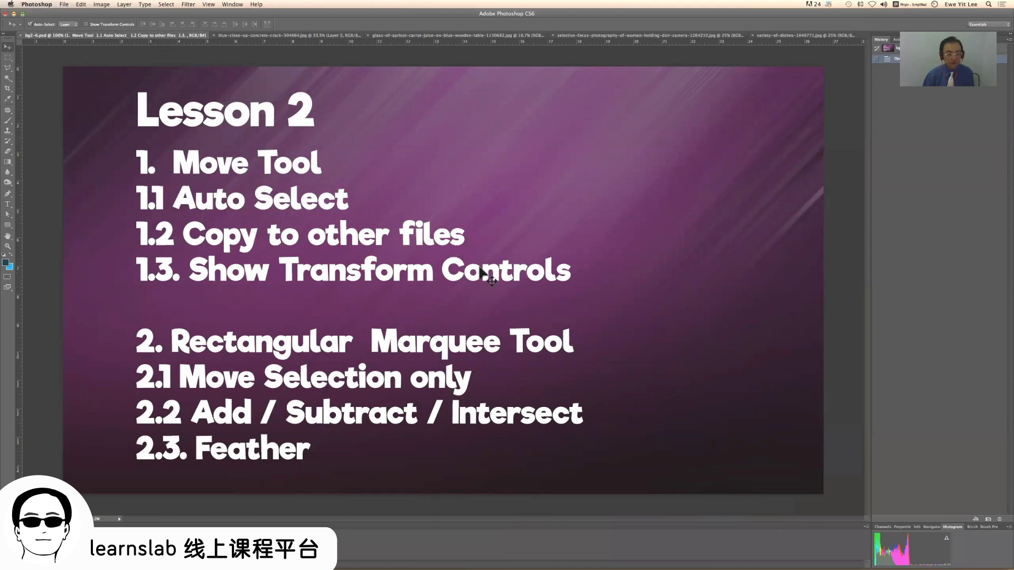
{"action": "left_click", "coordinate": [325, 36]}
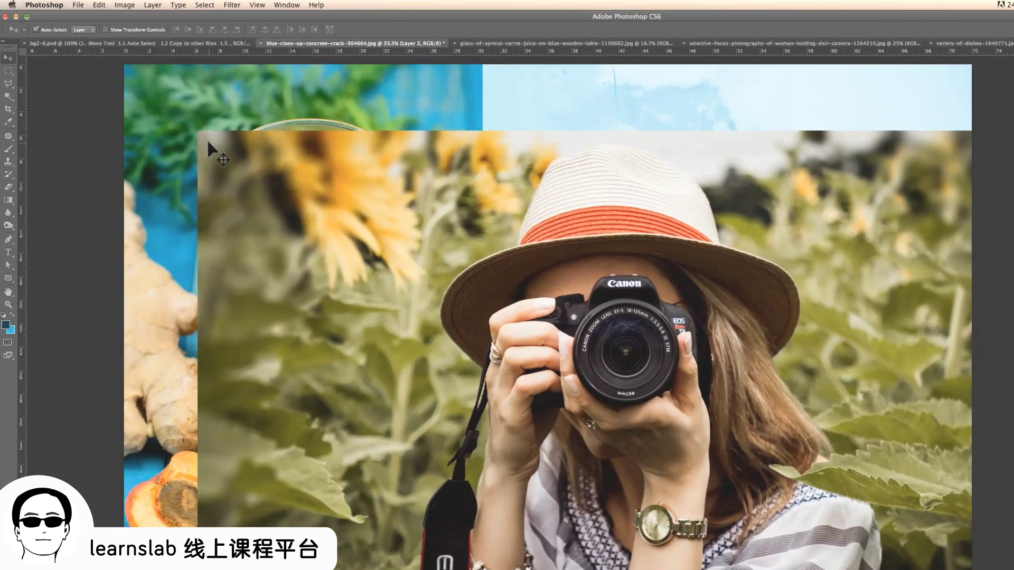
{"action": "left_click_drag", "start_coordinate": [190, 136], "coordinate": [352, 160]}
{"action": "left_click_drag", "start_coordinate": [277, 244], "coordinate": [467, 218]}
{"action": "left_click_drag", "start_coordinate": [545, 260], "coordinate": [478, 243]}
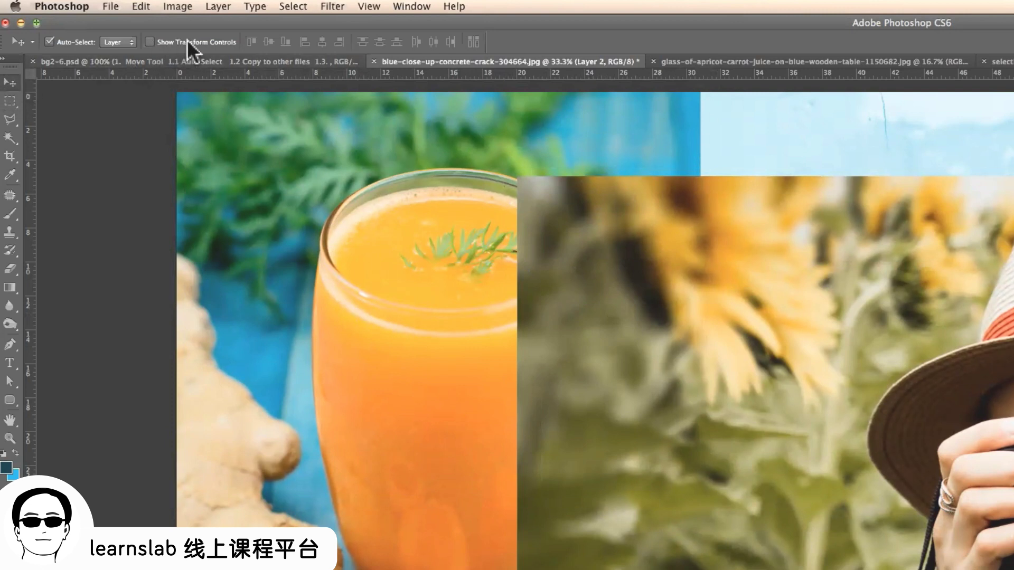
- Enable Show Transform Controls, scale the woman photo proportionally to about 36%, and place it just right of the juice glass
{"action": "left_click", "coordinate": [150, 42]}
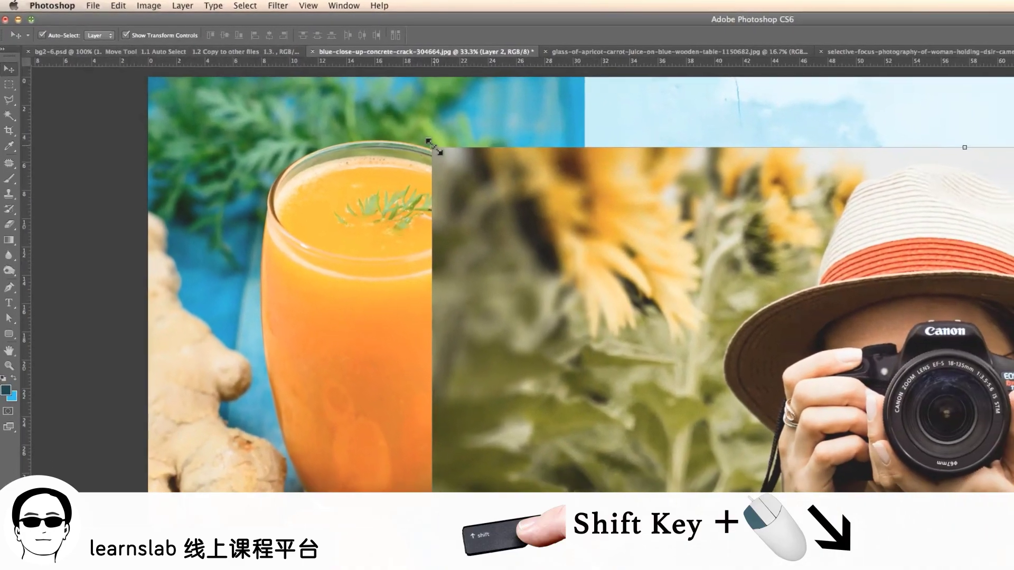
{"action": "left_click", "coordinate": [467, 159]}
{"action": "left_click_drag", "start_coordinate": [424, 143], "coordinate": [950, 478]}
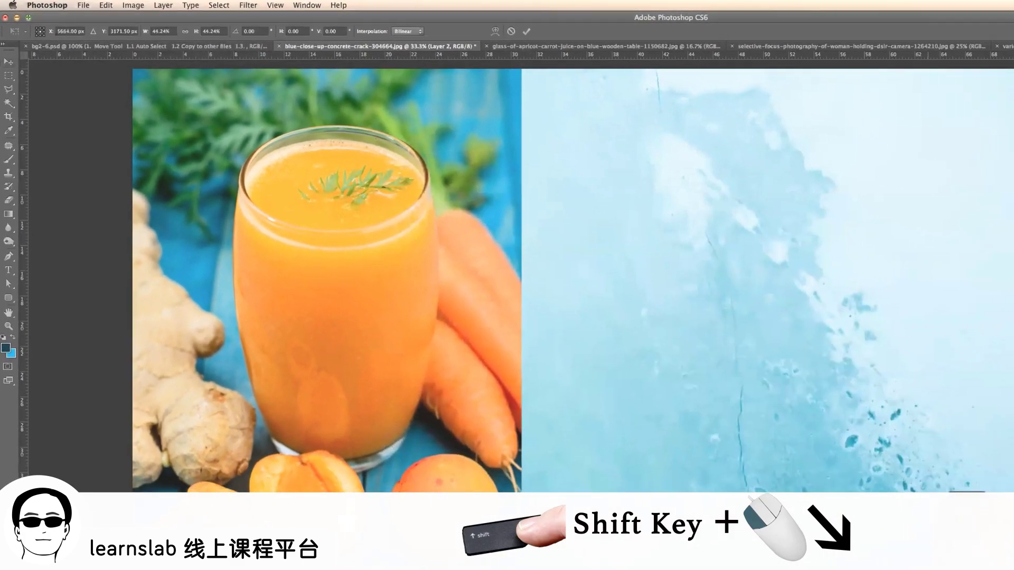
{"action": "left_click_drag", "start_coordinate": [992, 559], "coordinate": [470, 300]}
{"action": "left_click_drag", "start_coordinate": [393, 483], "coordinate": [437, 213]}
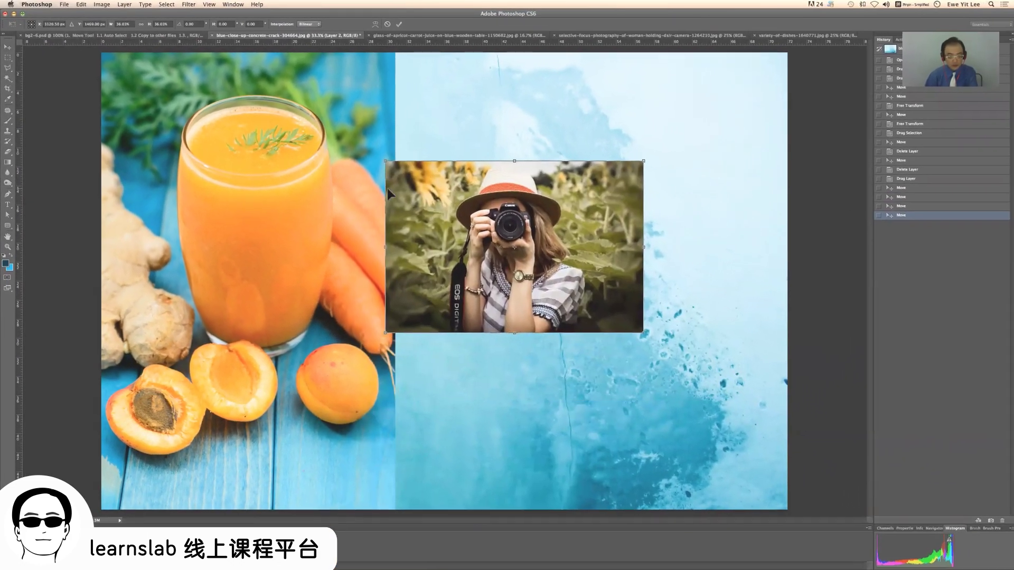
- Scale the woman photo proportionally to about 29%, place it in the canvas's upper-right corner, and apply the transform
{"action": "left_click_drag", "start_coordinate": [381, 162], "coordinate": [451, 205]}
{"action": "left_click_drag", "start_coordinate": [538, 273], "coordinate": [624, 369]}
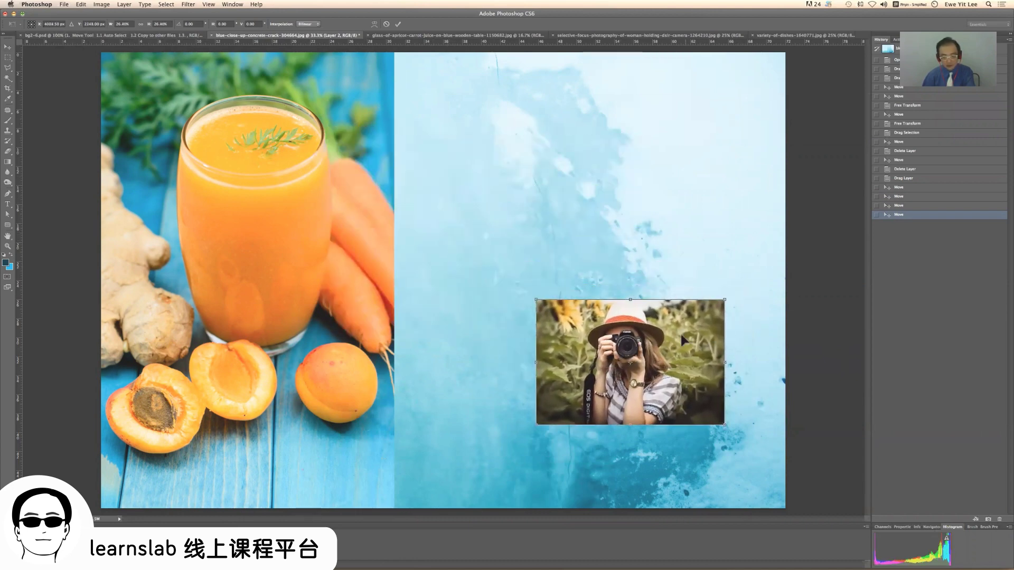
{"action": "left_click_drag", "start_coordinate": [674, 343], "coordinate": [733, 96]}
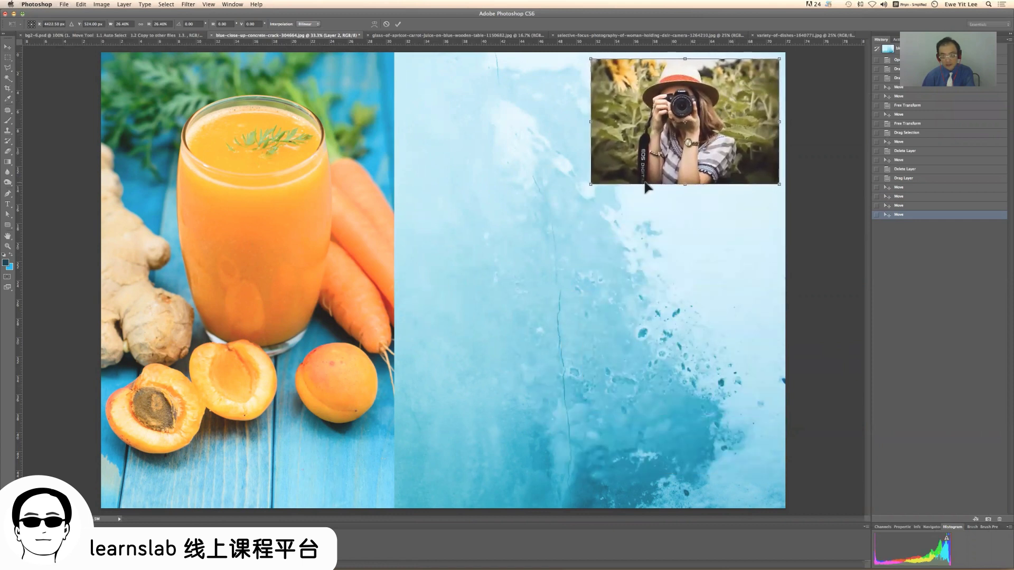
{"action": "left_click_drag", "start_coordinate": [588, 186], "coordinate": [567, 200]}
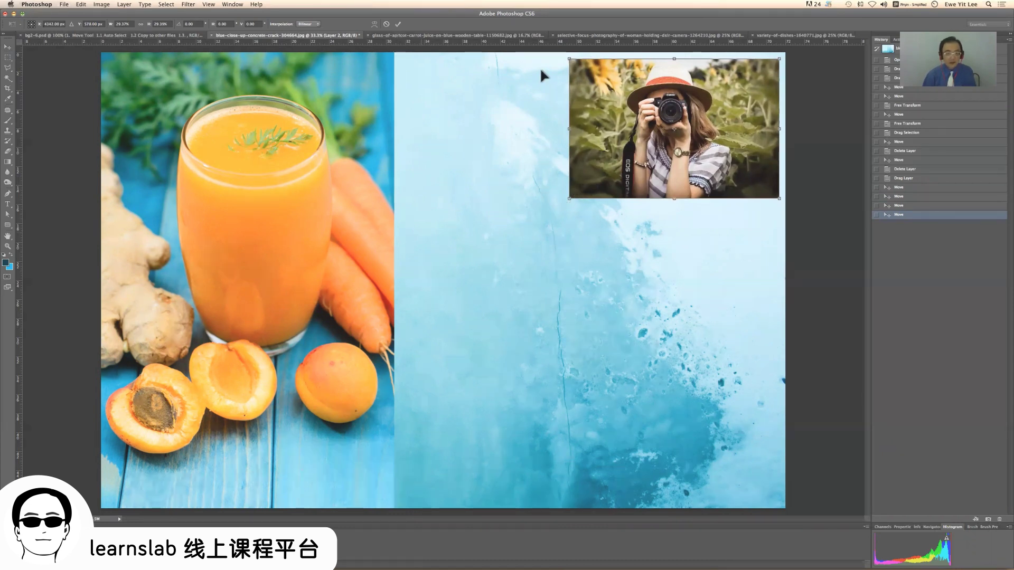
{"action": "left_click", "coordinate": [399, 25]}
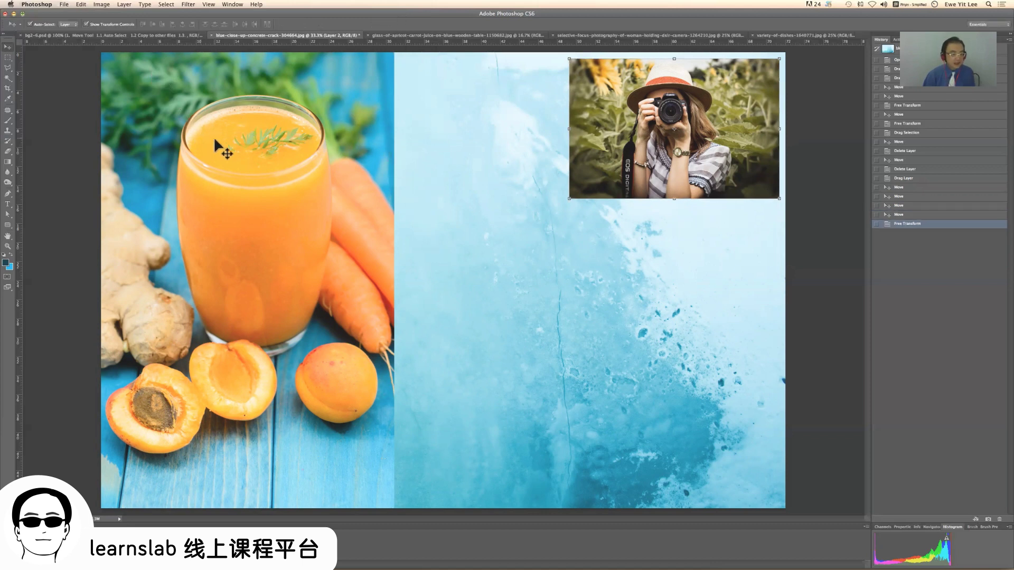
- Nudge the juice photo layer slightly left in the blue concrete image and review the other open photos
{"action": "mouse_move", "coordinate": [214, 151]}
{"action": "left_mouse_down"}
{"action": "mouse_move", "coordinate": [257, 157]}
{"action": "mouse_move", "coordinate": [210, 147]}
{"action": "left_mouse_up"}
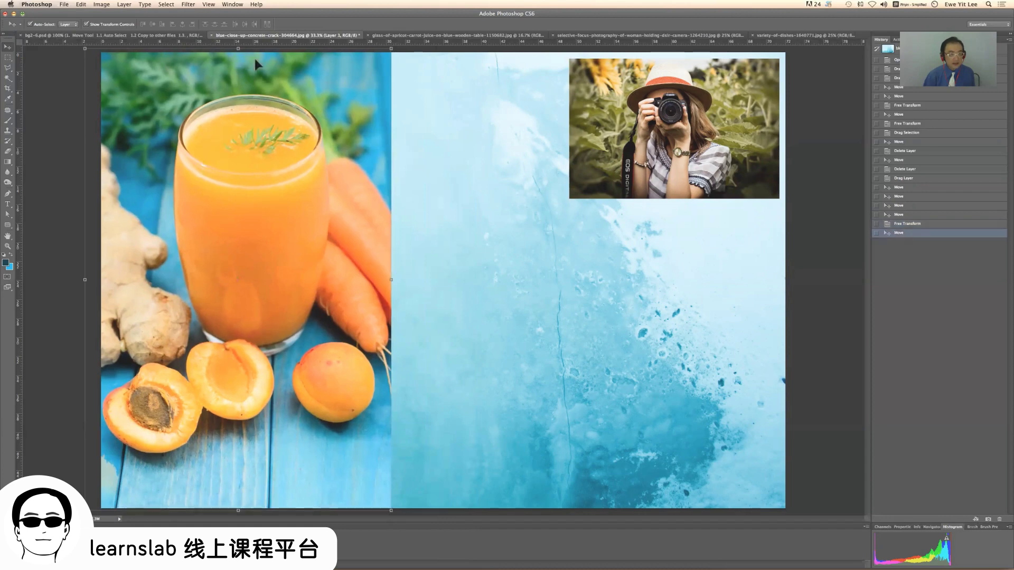
{"action": "left_click", "coordinate": [406, 36]}
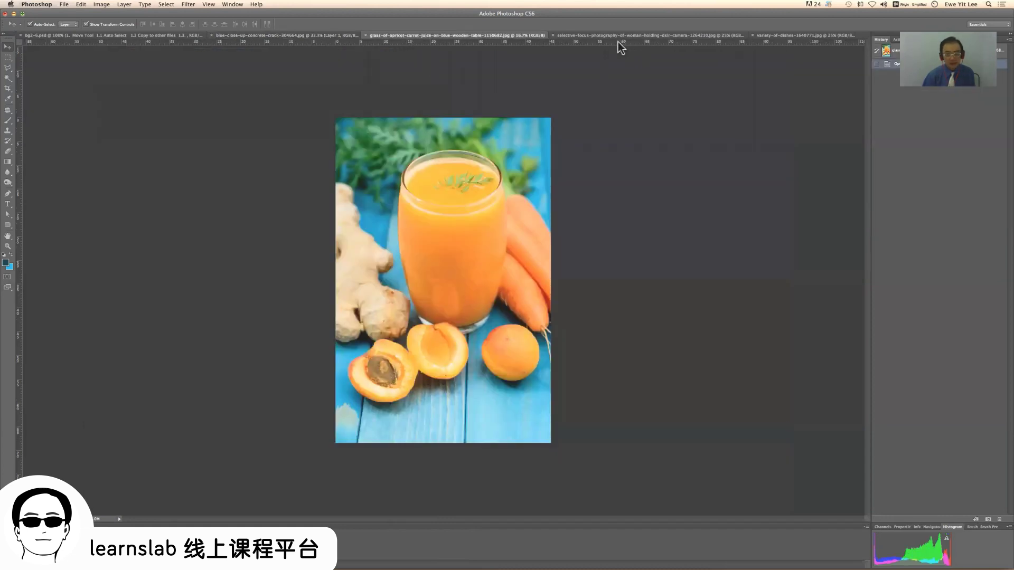
{"action": "left_click", "coordinate": [632, 35]}
{"action": "left_click", "coordinate": [797, 35]}
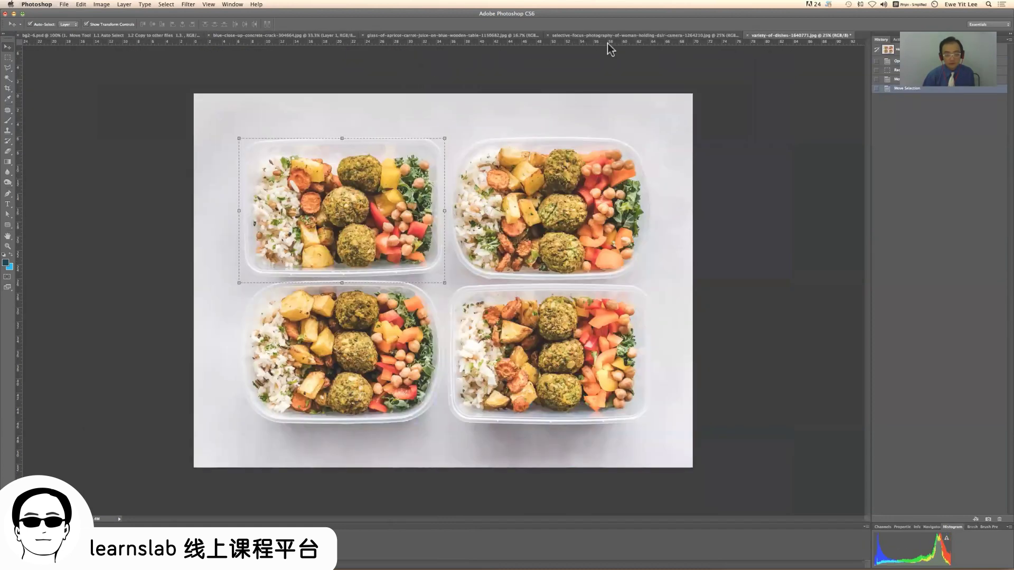
{"action": "left_click", "coordinate": [290, 36]}
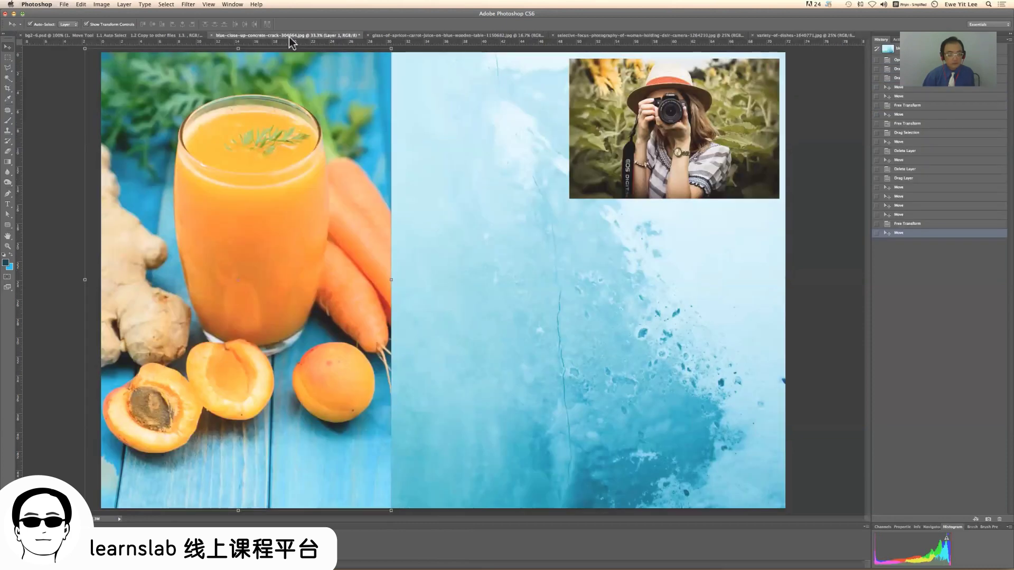
- Open the vegetable-salad-on-white-ceramic-plate photo from the pictures folder
{"action": "left_click", "coordinate": [64, 5]}
{"action": "left_click", "coordinate": [72, 24]}
{"action": "left_click", "coordinate": [379, 106]}
{"action": "left_click", "coordinate": [380, 119]}
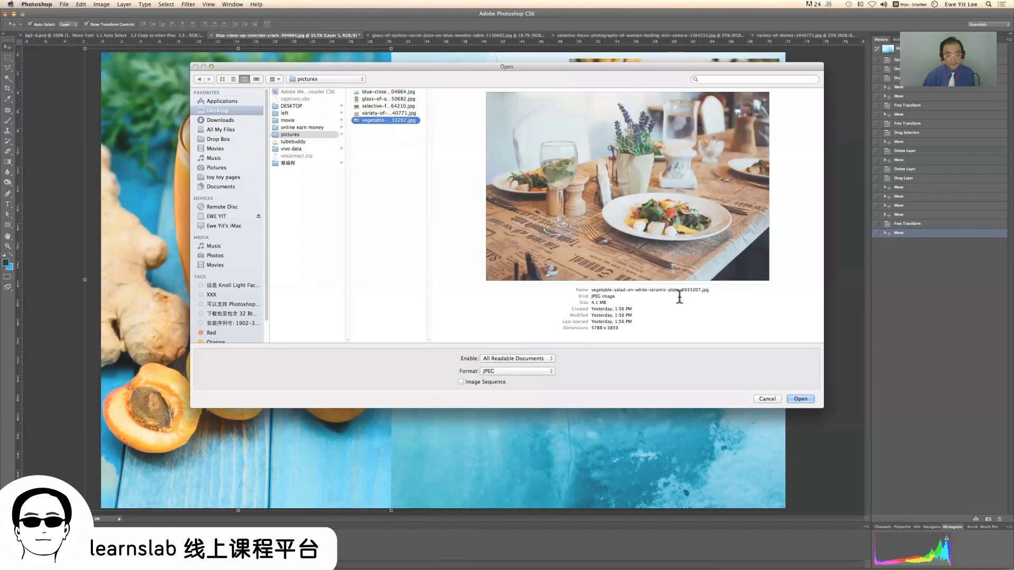
{"action": "left_click", "coordinate": [798, 400]}
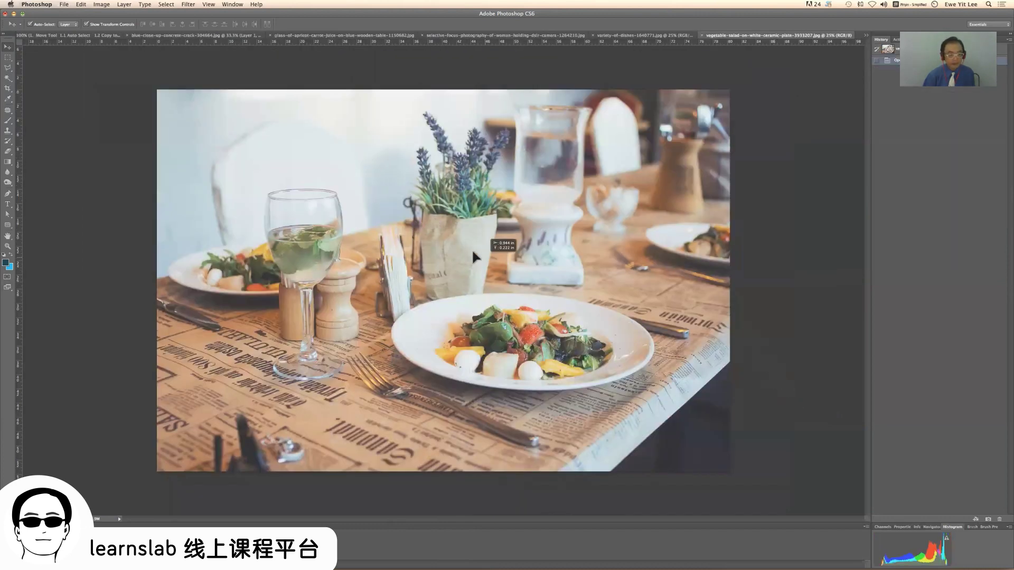
- Copy the vegetable salad photo into the blue concrete image with the Move tool
{"action": "left_click", "coordinate": [176, 35]}
{"action": "left_click_drag", "start_coordinate": [296, 136], "coordinate": [602, 314]}
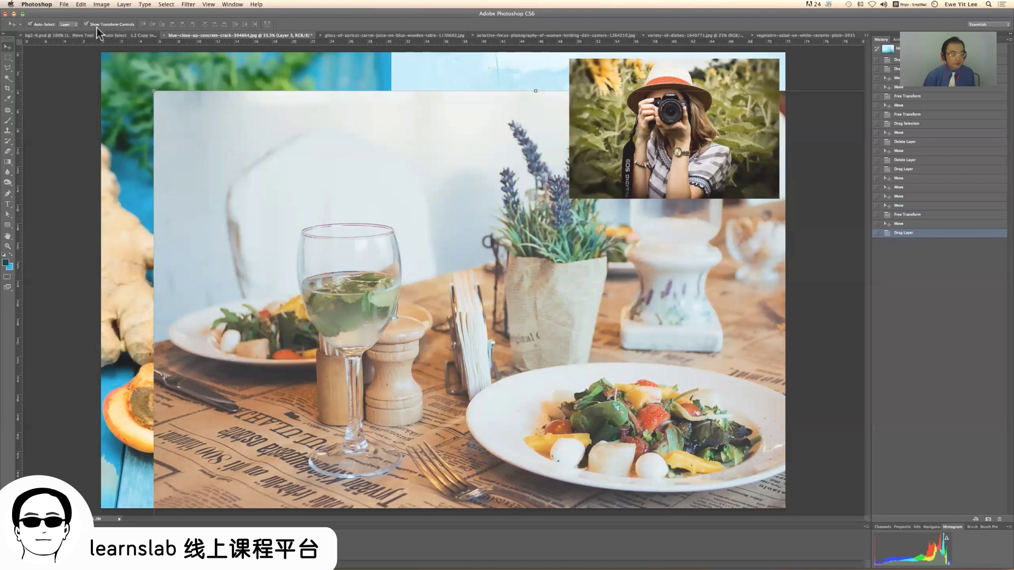
{"action": "left_click", "coordinate": [152, 86]}
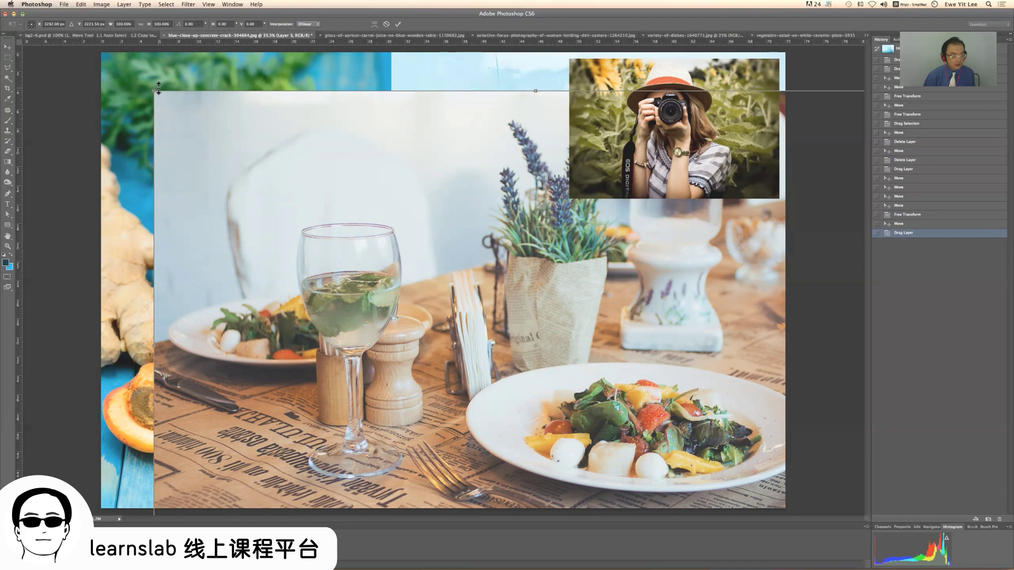
{"action": "left_click_drag", "start_coordinate": [163, 94], "coordinate": [180, 119]}
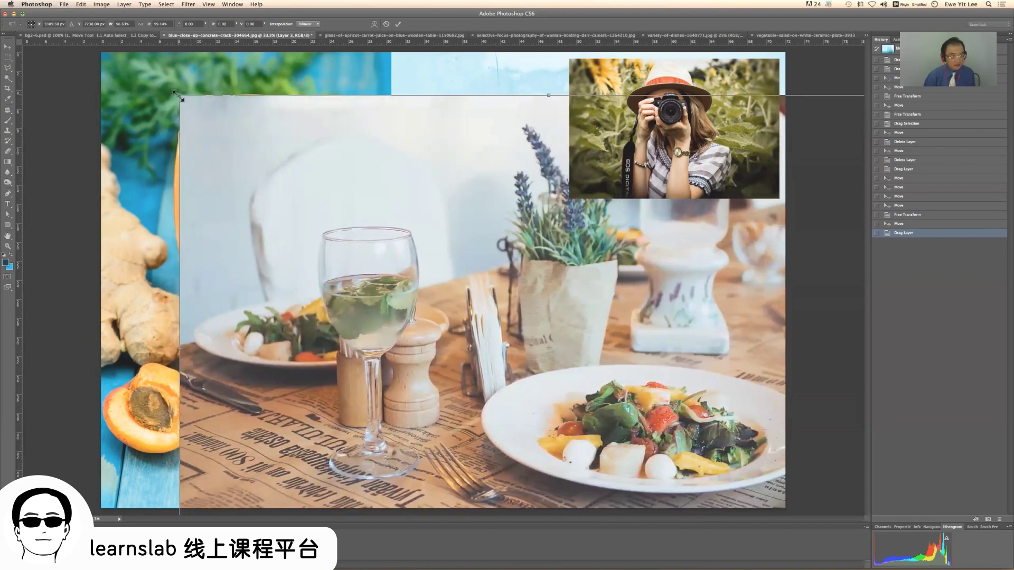
{"action": "left_click_drag", "start_coordinate": [176, 94], "coordinate": [375, 385]}
{"action": "left_click", "coordinate": [387, 25]}
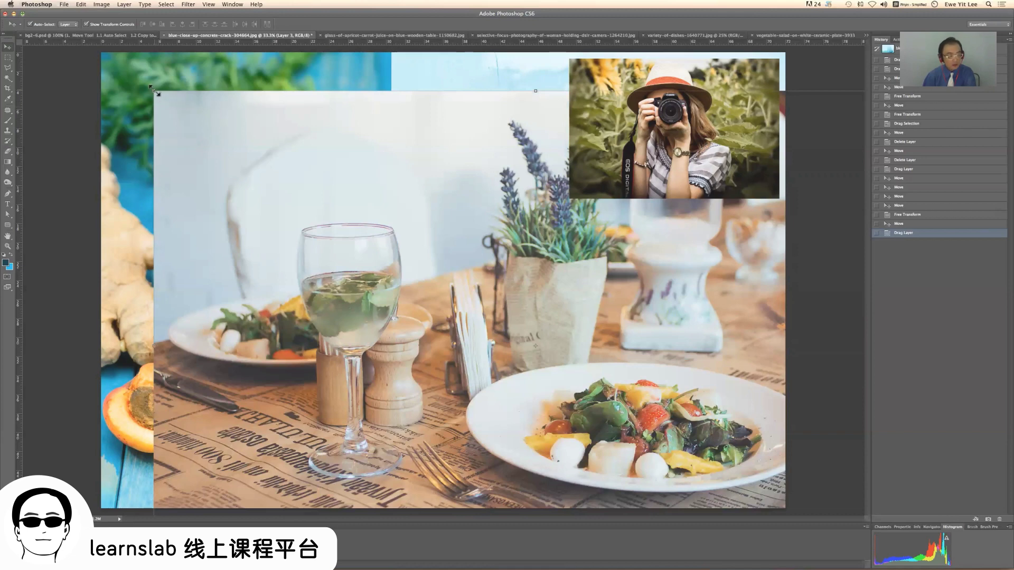
- Scale the salad photo proportionally to about 40% and tilt it counterclockwise in the canvas's lower-right corner, applying the transform
{"action": "left_click_drag", "start_coordinate": [155, 92], "coordinate": [302, 188]}
{"action": "left_click_drag", "start_coordinate": [502, 317], "coordinate": [528, 345]}
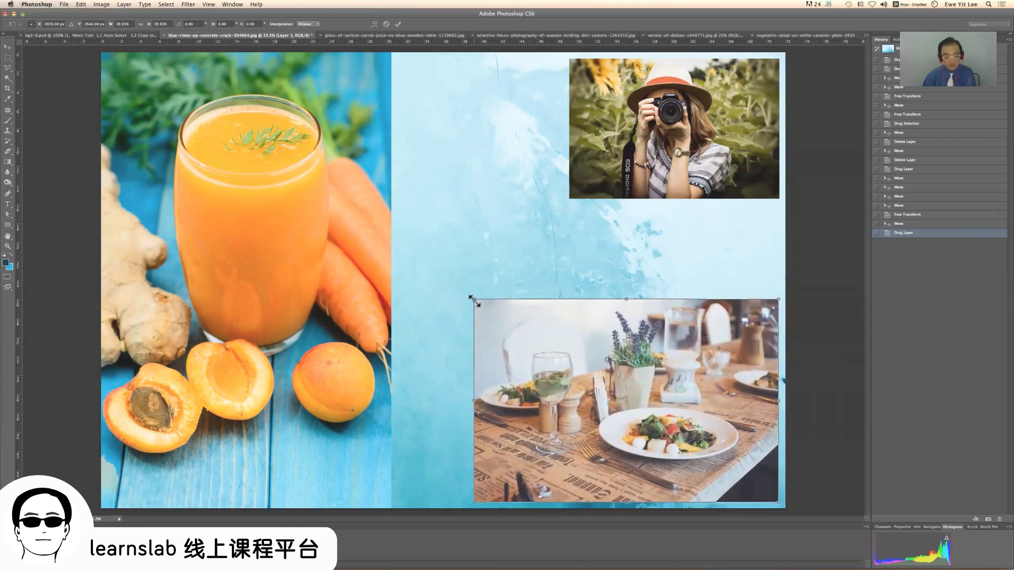
{"action": "left_click_drag", "start_coordinate": [472, 288], "coordinate": [460, 330]}
{"action": "left_click_drag", "start_coordinate": [658, 365], "coordinate": [637, 331]}
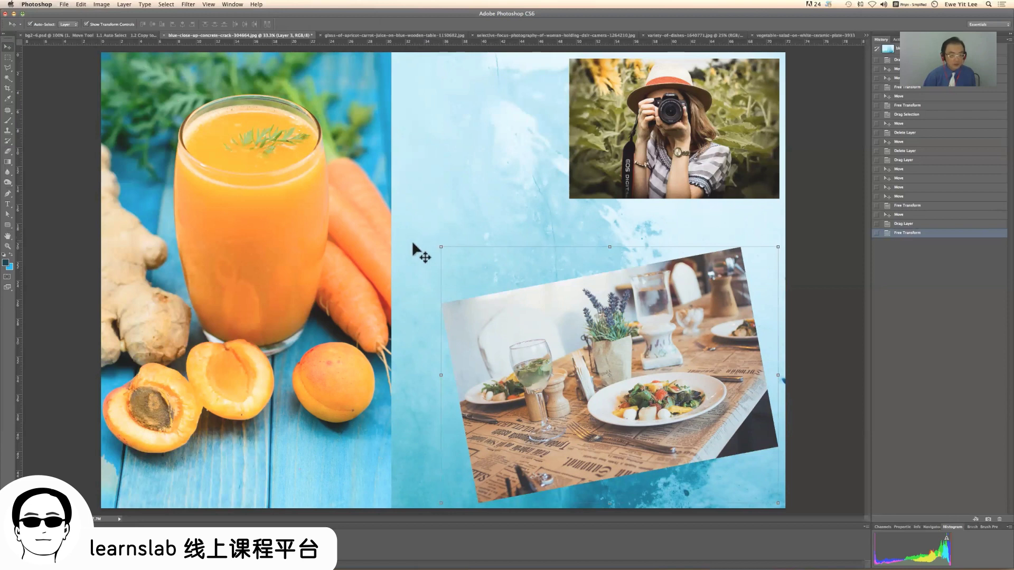
- Turn off Show Transform Controls and bring up the variety-of-dishes photo with the Rectangular Marquee tool active
{"action": "left_click", "coordinate": [87, 25]}
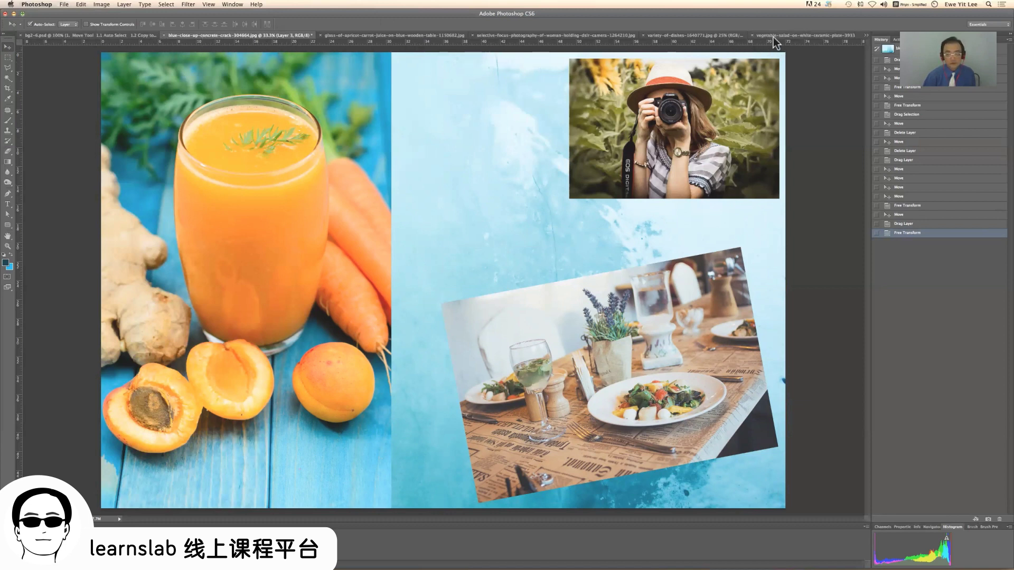
{"action": "left_click", "coordinate": [64, 36]}
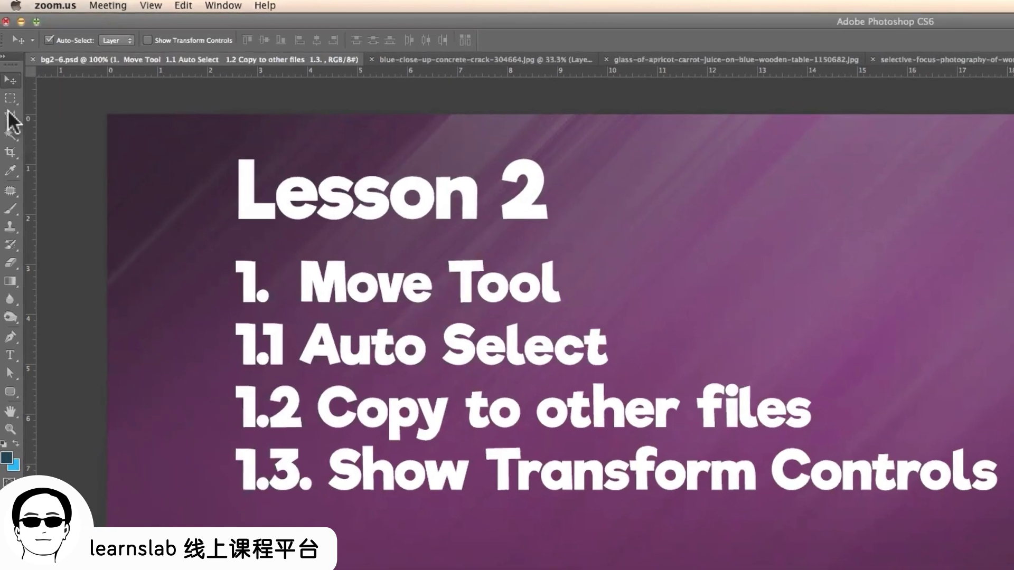
{"action": "left_click", "coordinate": [12, 111]}
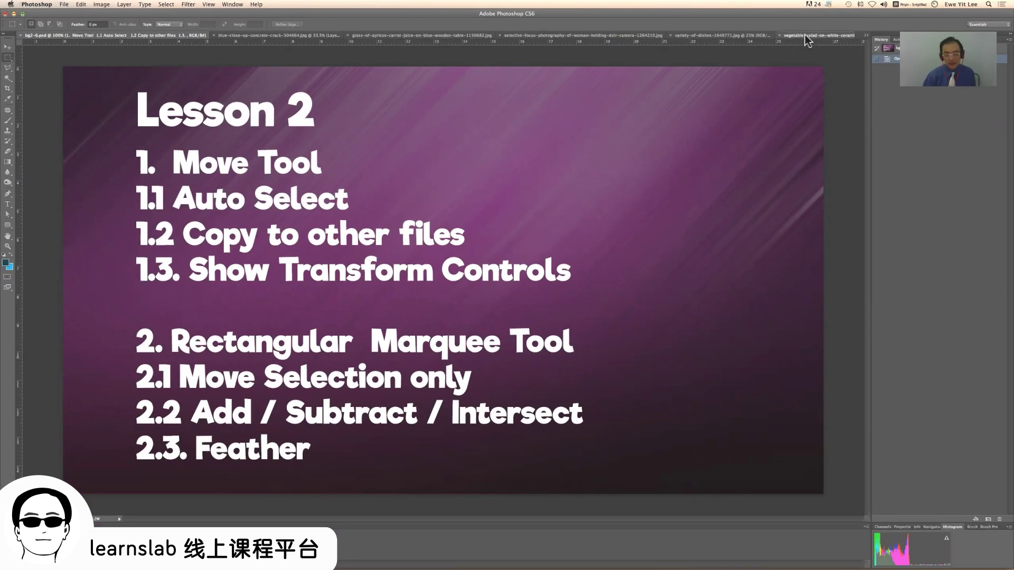
{"action": "left_click", "coordinate": [805, 35]}
{"action": "left_click", "coordinate": [670, 35]}
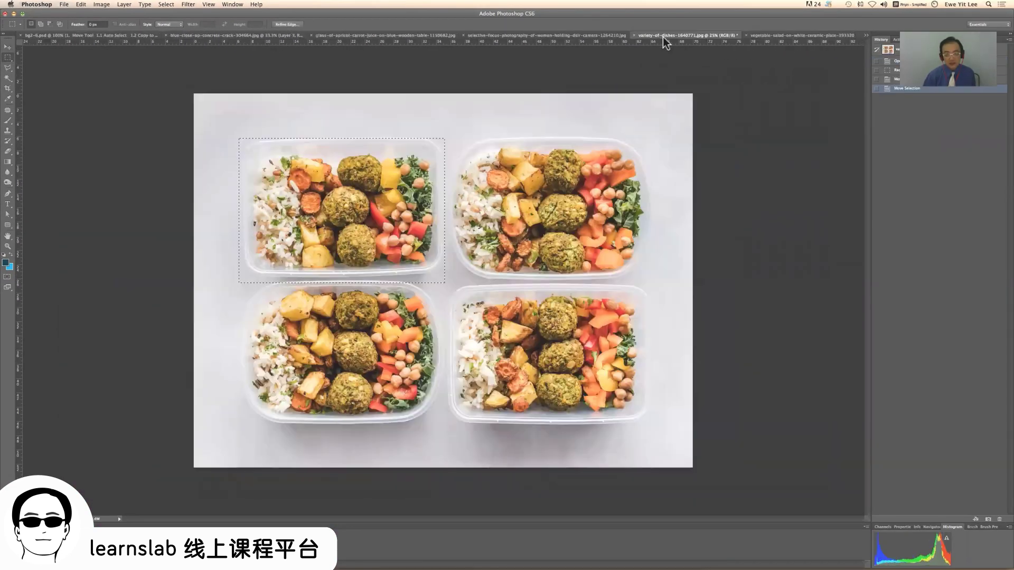
- Replace the old selection with a rectangular marquee around the lower-left food container
{"action": "left_click", "coordinate": [362, 126]}
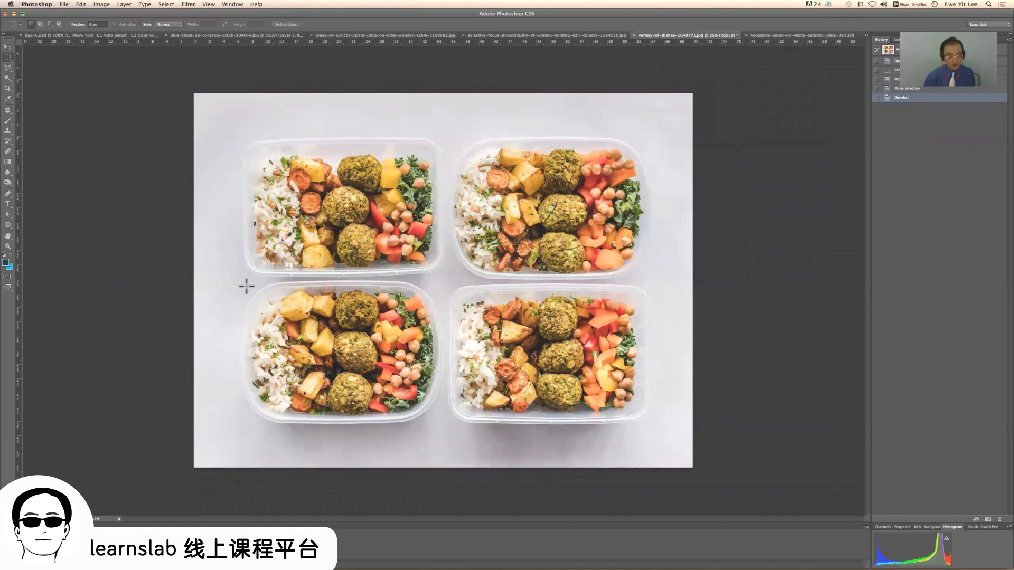
{"action": "left_click_drag", "start_coordinate": [238, 279], "coordinate": [267, 389]}
{"action": "left_click_drag", "start_coordinate": [236, 284], "coordinate": [446, 424]}
{"action": "left_click_drag", "start_coordinate": [408, 376], "coordinate": [410, 378]}
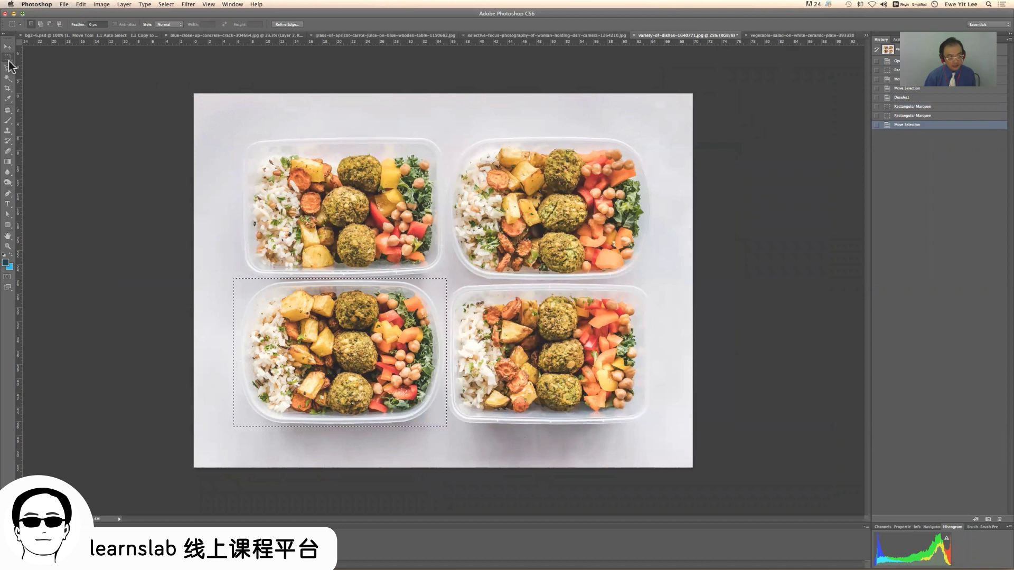
- Move only the selection outline onto the lower-right food container and nudge it right and down to fit
{"action": "left_click_drag", "start_coordinate": [386, 359], "coordinate": [367, 250]}
{"action": "left_click_drag", "start_coordinate": [412, 302], "coordinate": [597, 420]}
{"action": "key", "text": "Right"}
{"action": "key", "text": "Right"}
{"action": "key", "text": "Right"}
{"action": "key", "text": "Down"}
{"action": "key", "text": "Down"}
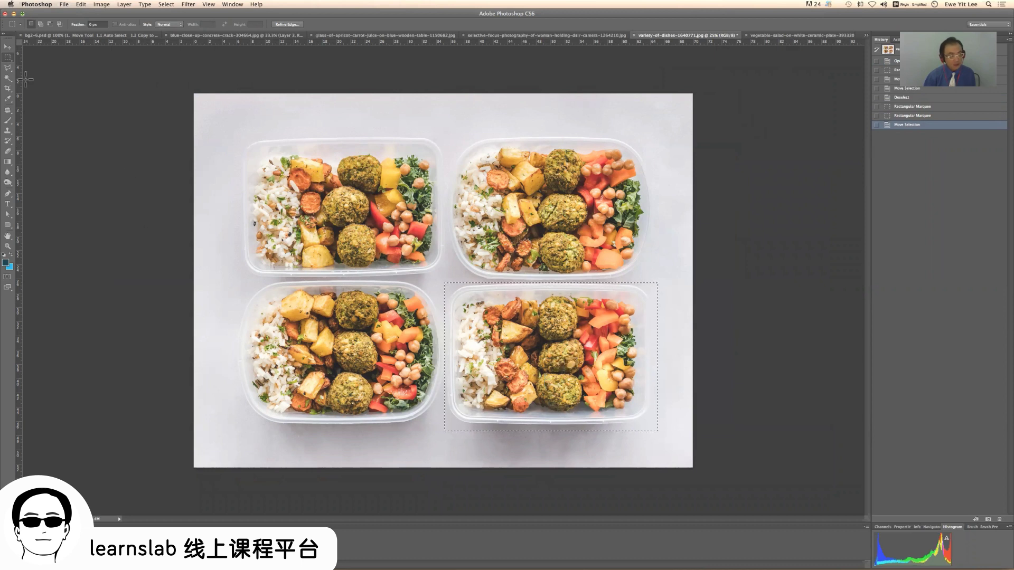
- Move the selected container's pixels with the Move tool, ending over the middle of the photo
{"action": "left_click", "coordinate": [7, 48]}
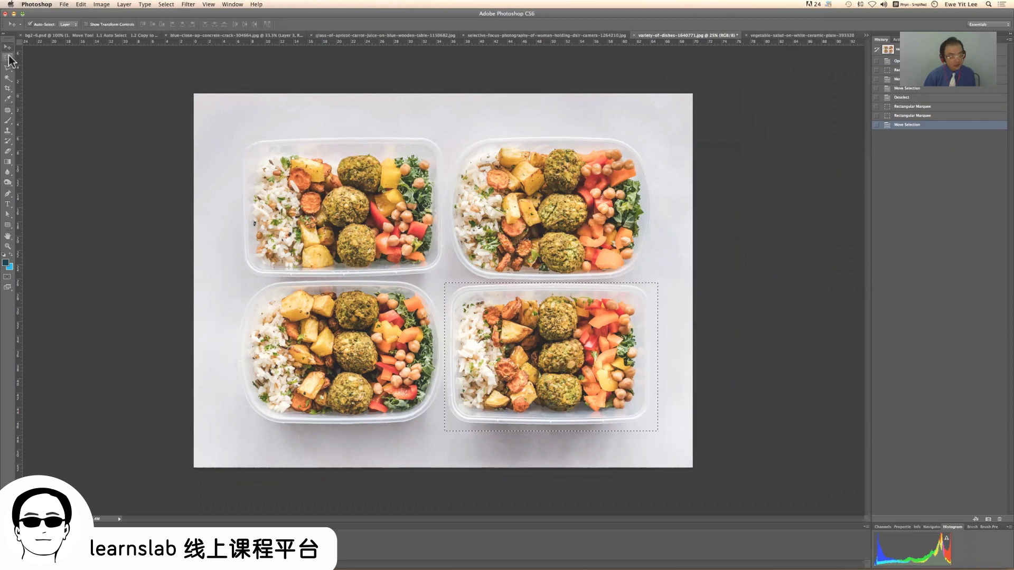
{"action": "left_click_drag", "start_coordinate": [516, 369], "coordinate": [290, 241]}
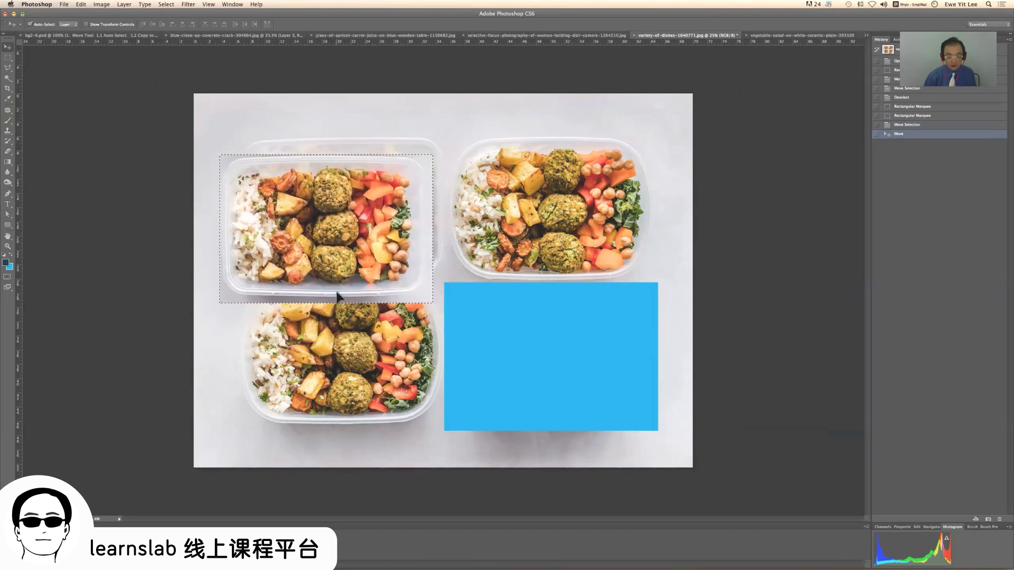
{"action": "left_click_drag", "start_coordinate": [341, 246], "coordinate": [511, 303]}
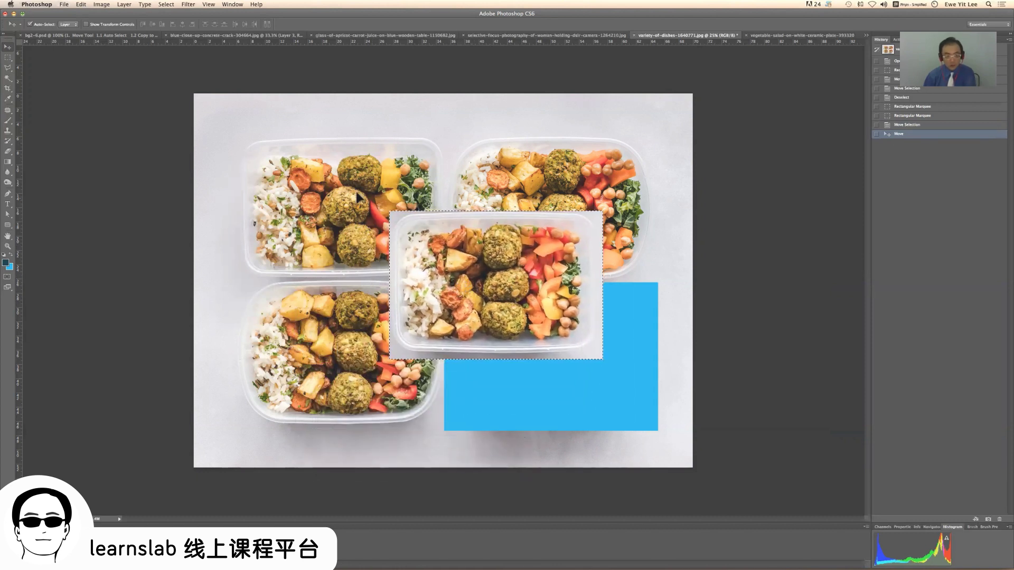
- Deselect the moved container and try to move it again with the Move tool
{"action": "left_click", "coordinate": [8, 57]}
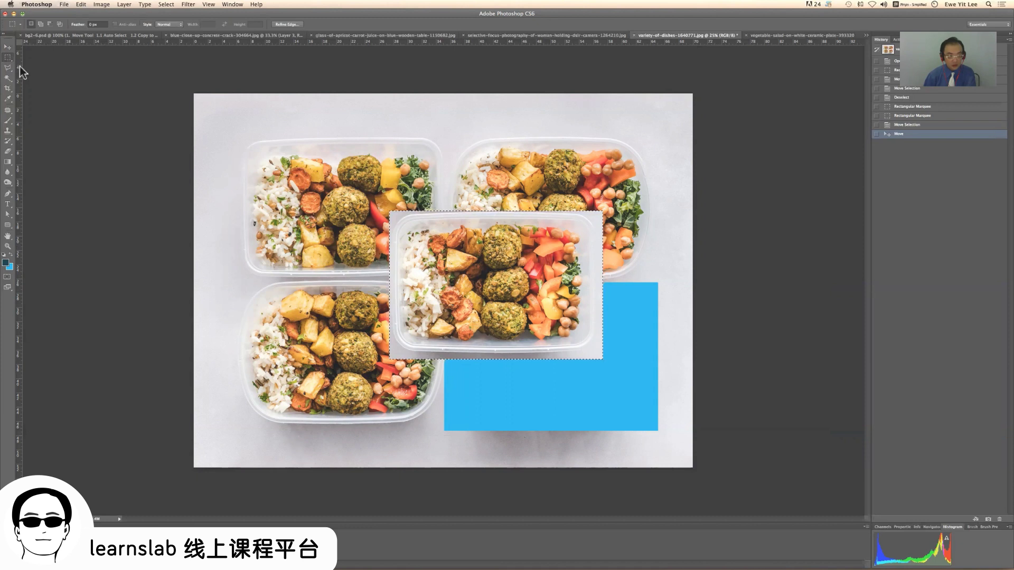
{"action": "left_click", "coordinate": [220, 283]}
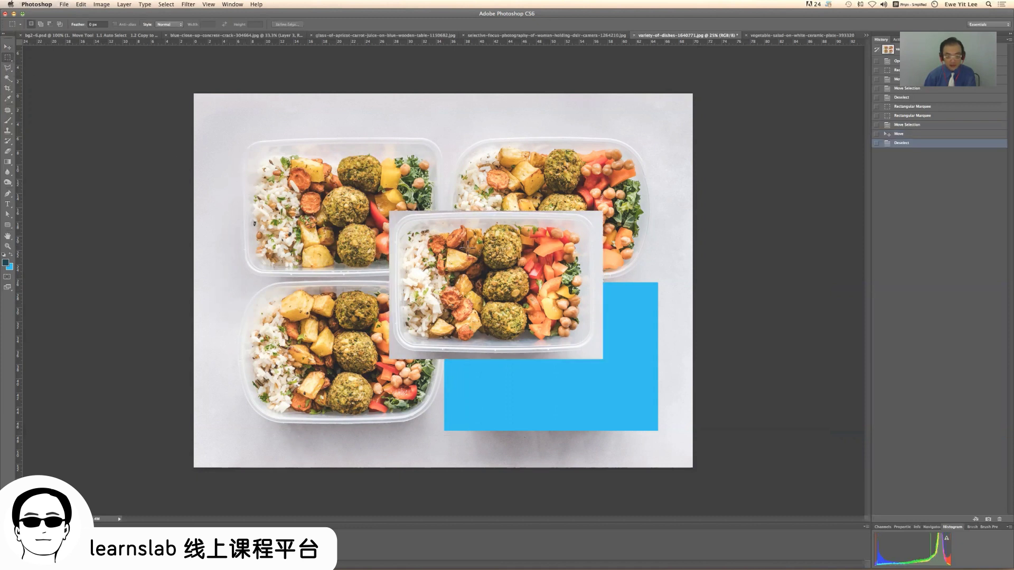
{"action": "left_click", "coordinate": [8, 47]}
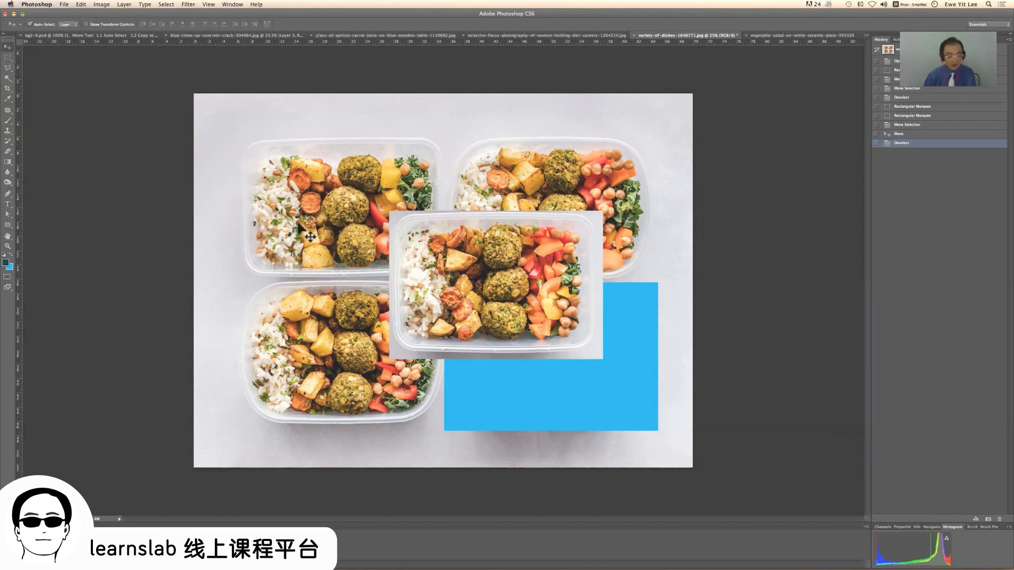
{"action": "left_click", "coordinate": [544, 289]}
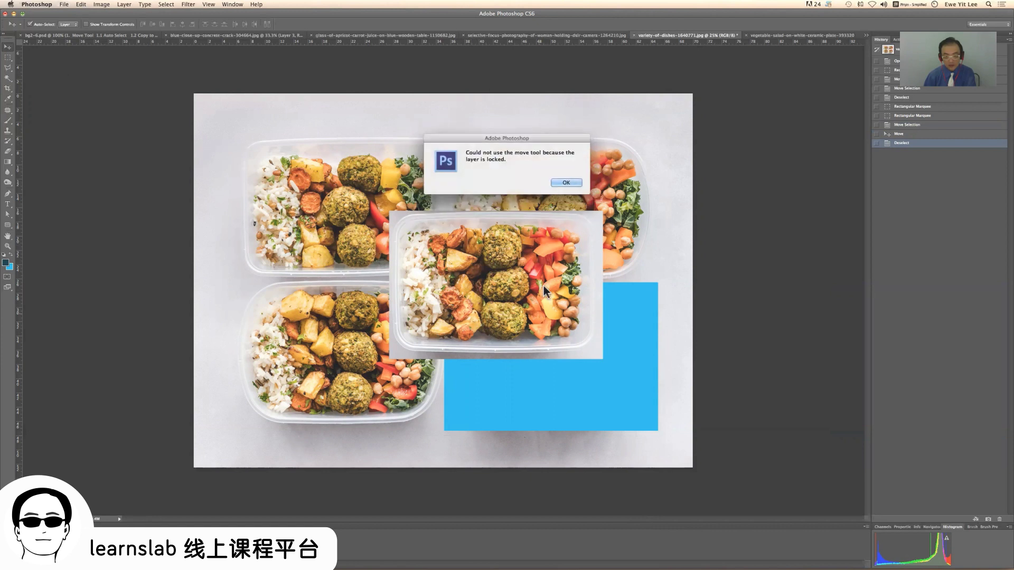
{"action": "left_click", "coordinate": [566, 183]}
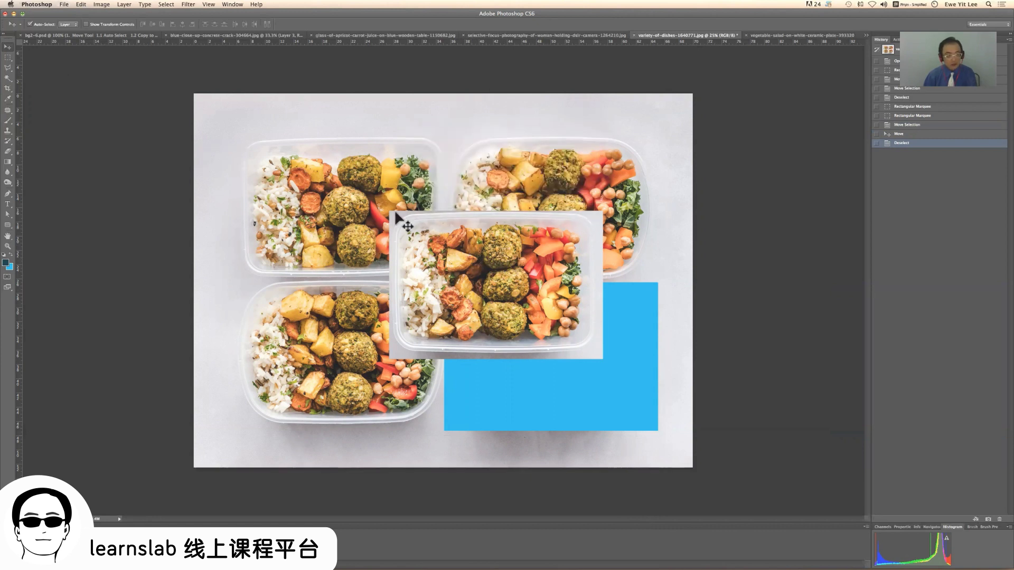
- Step back through the deselection and the container move, restoring the marquee around the lower-right container
{"action": "left_click", "coordinate": [80, 4]}
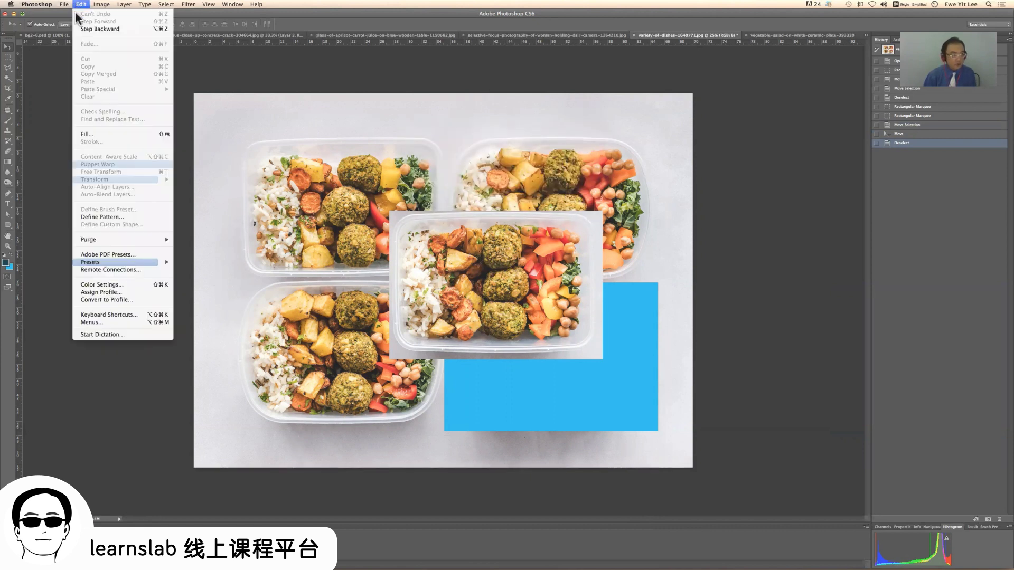
{"action": "left_click", "coordinate": [106, 29]}
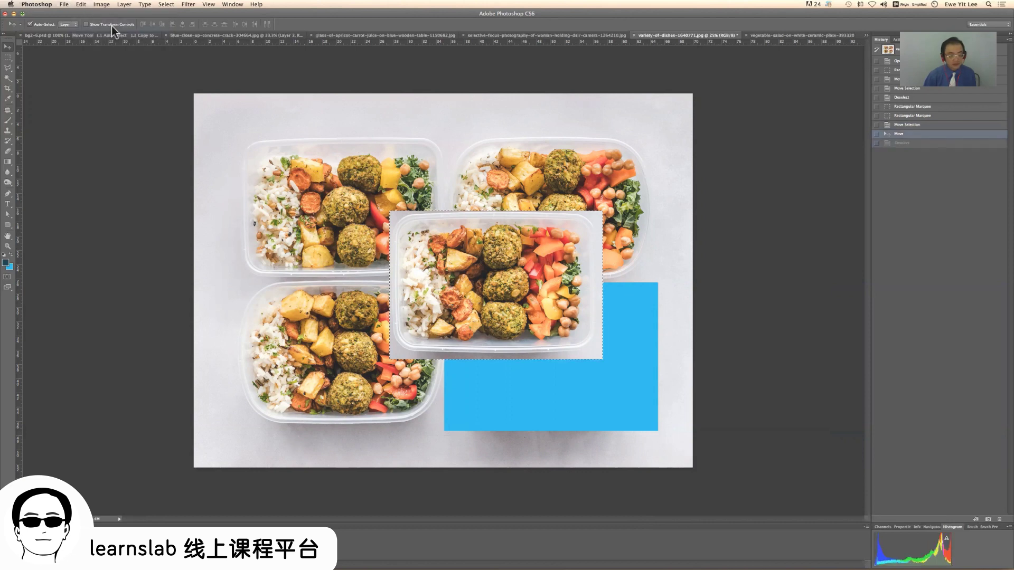
{"action": "left_click", "coordinate": [81, 4]}
{"action": "left_click", "coordinate": [93, 21]}
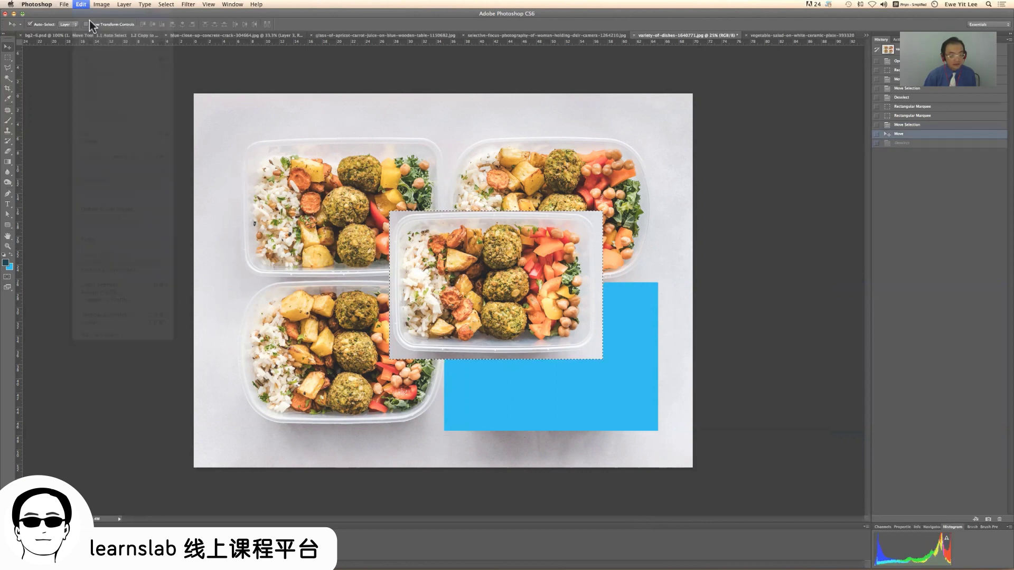
{"action": "left_click", "coordinate": [81, 4]}
{"action": "left_click", "coordinate": [87, 29]}
{"action": "left_click", "coordinate": [80, 4]}
{"action": "left_click", "coordinate": [84, 29]}
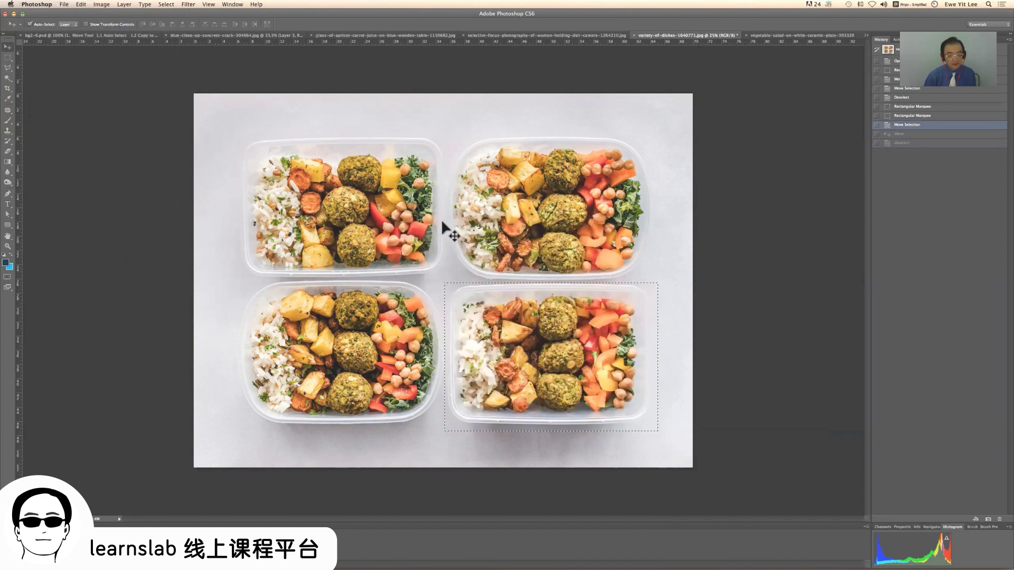
- Copy the selected lower-right food container into the blue concrete image with the Move tool and show its transform controls
{"action": "left_click", "coordinate": [6, 57]}
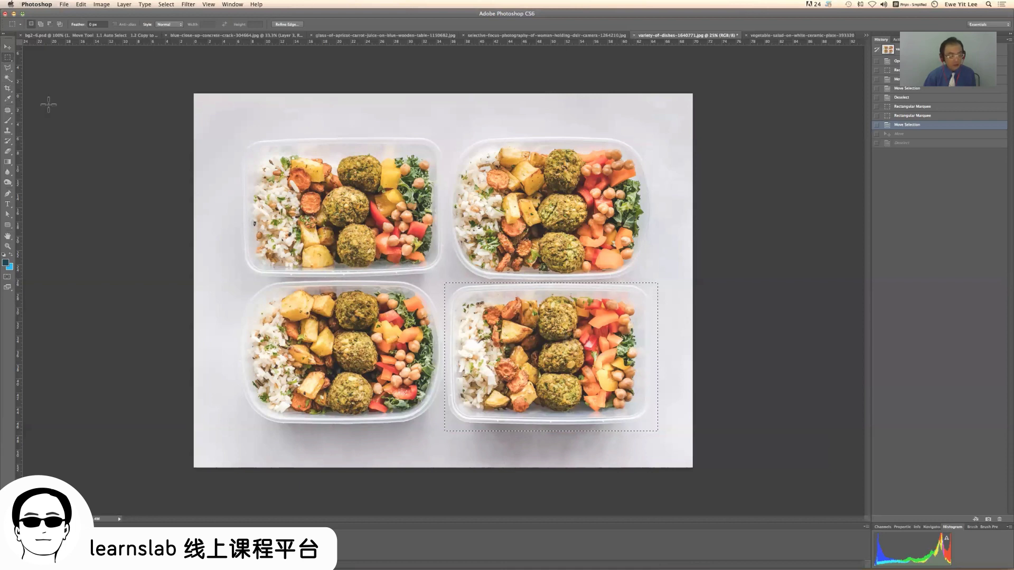
{"action": "left_click", "coordinate": [9, 49]}
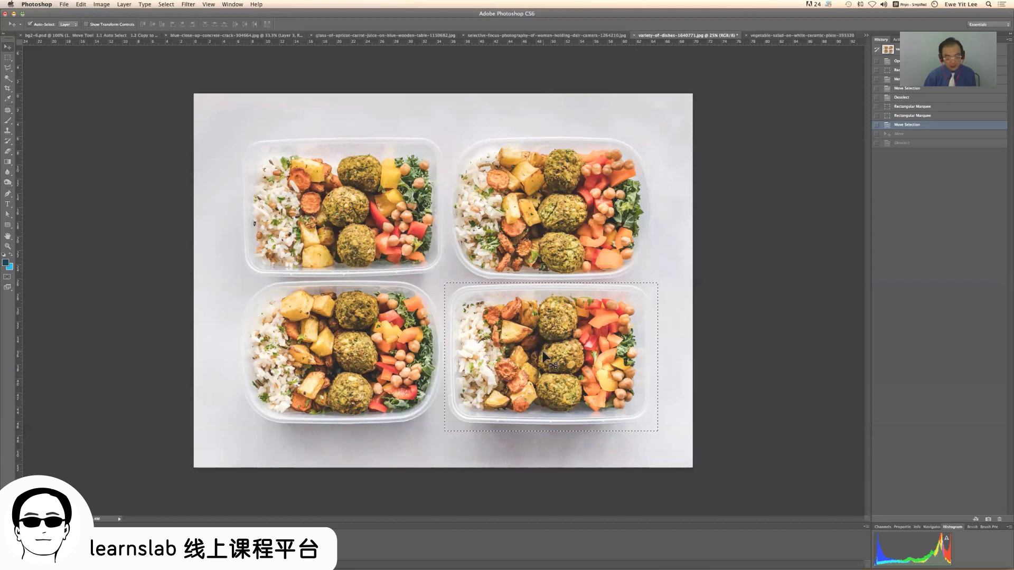
{"action": "left_click_drag", "start_coordinate": [439, 301], "coordinate": [373, 163]}
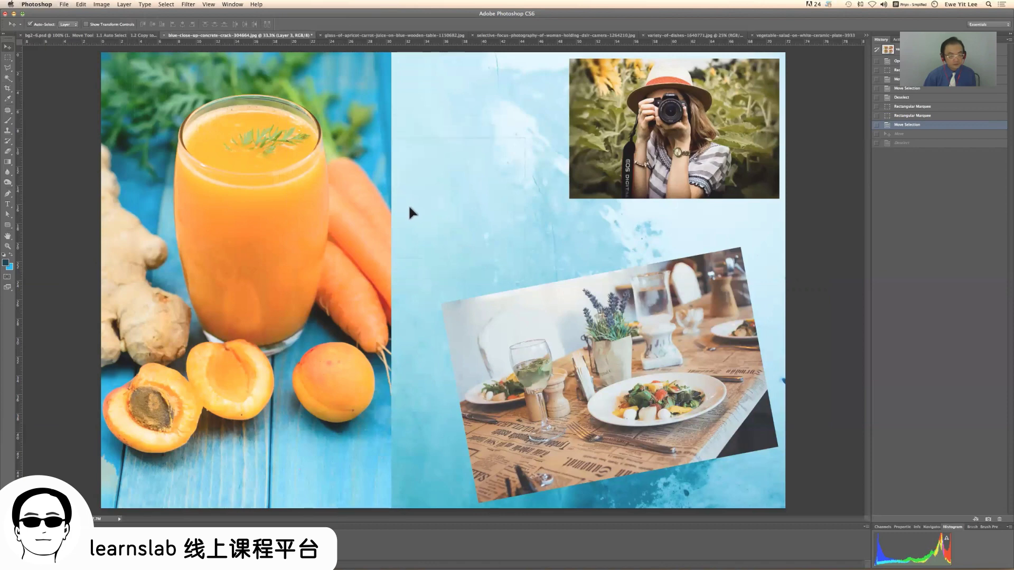
{"action": "left_click_drag", "start_coordinate": [416, 190], "coordinate": [431, 218]}
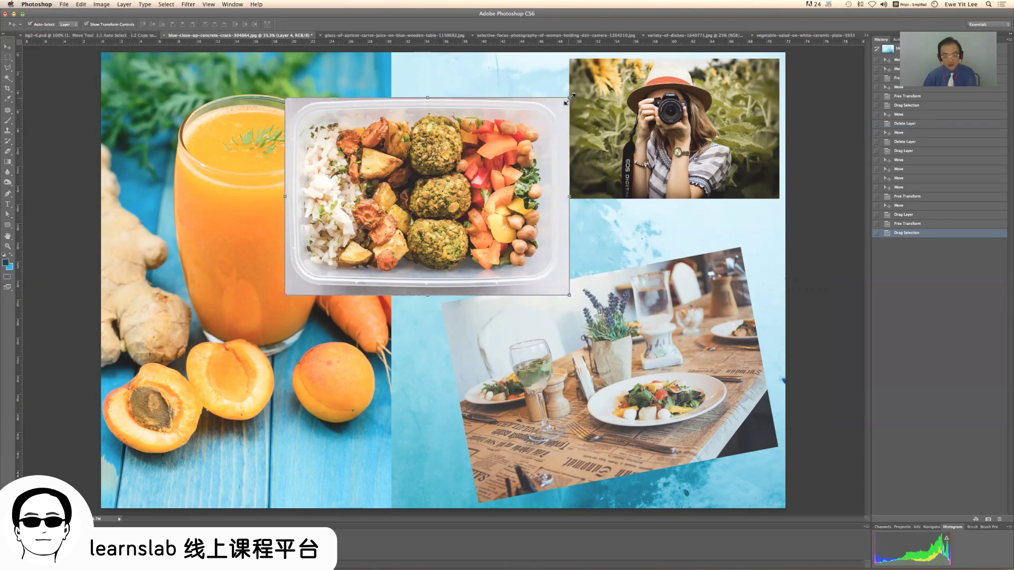
- Scale the food container proportionally to about 54%, place it between the juice and woman photos near the top edge, and apply the transform
{"action": "left_click_drag", "start_coordinate": [568, 99], "coordinate": [419, 170]}
{"action": "left_click_drag", "start_coordinate": [376, 237], "coordinate": [495, 102]}
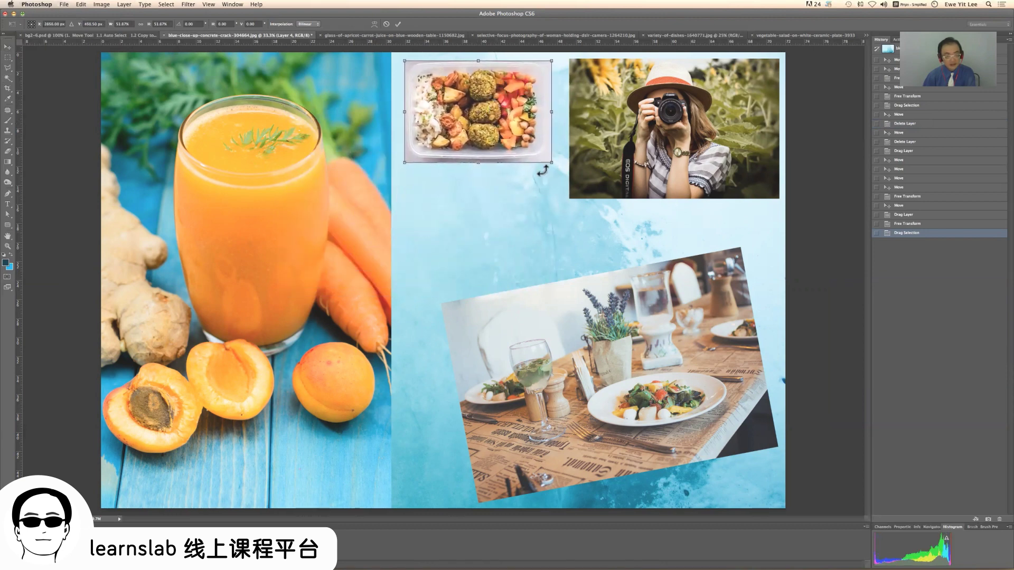
{"action": "mouse_move", "coordinate": [549, 164]}
{"action": "left_mouse_down"}
{"action": "mouse_move", "coordinate": [558, 159]}
{"action": "mouse_move", "coordinate": [556, 166]}
{"action": "left_mouse_up"}
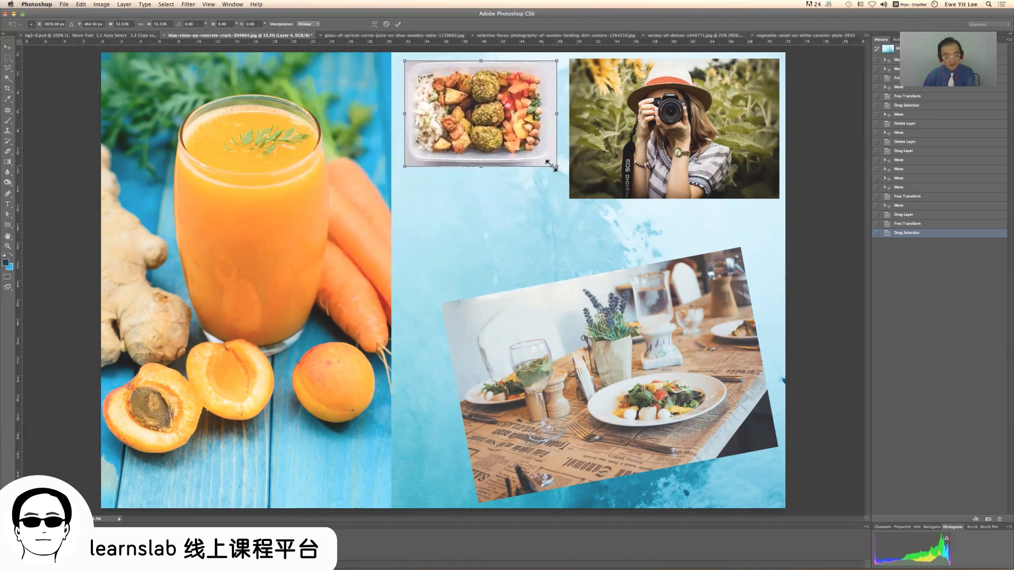
{"action": "left_click", "coordinate": [399, 24]}
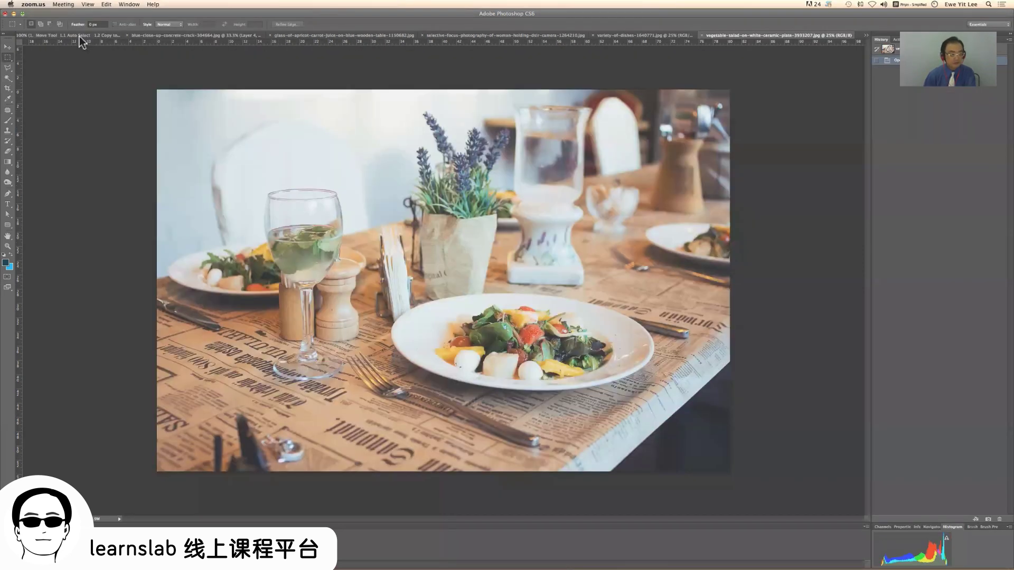
- Review the Lesson 2 outline and return to the blue concrete image with the Move tool active
{"action": "left_click", "coordinate": [80, 34]}
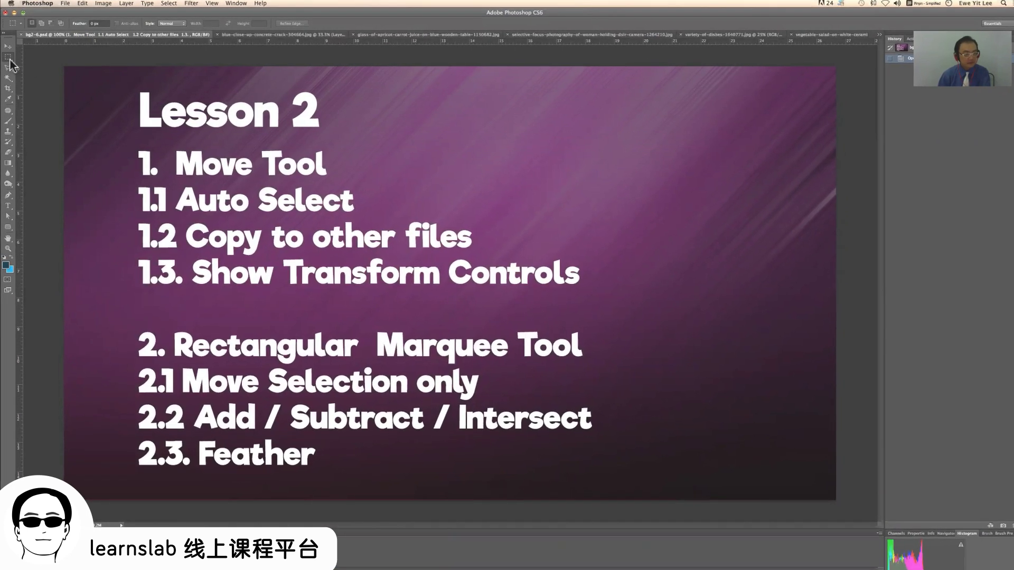
{"action": "key", "text": "v"}
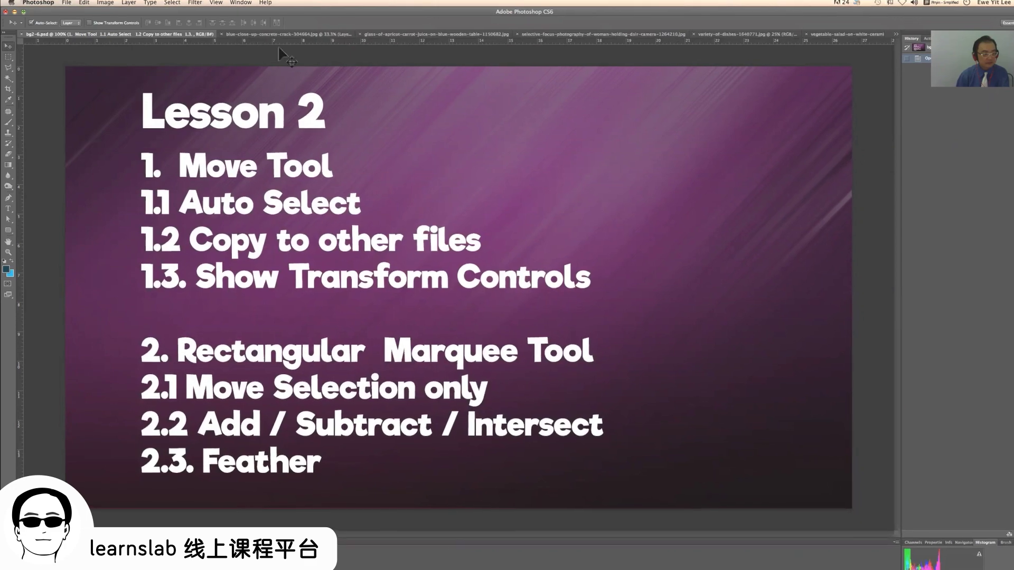
{"action": "left_click", "coordinate": [301, 35]}
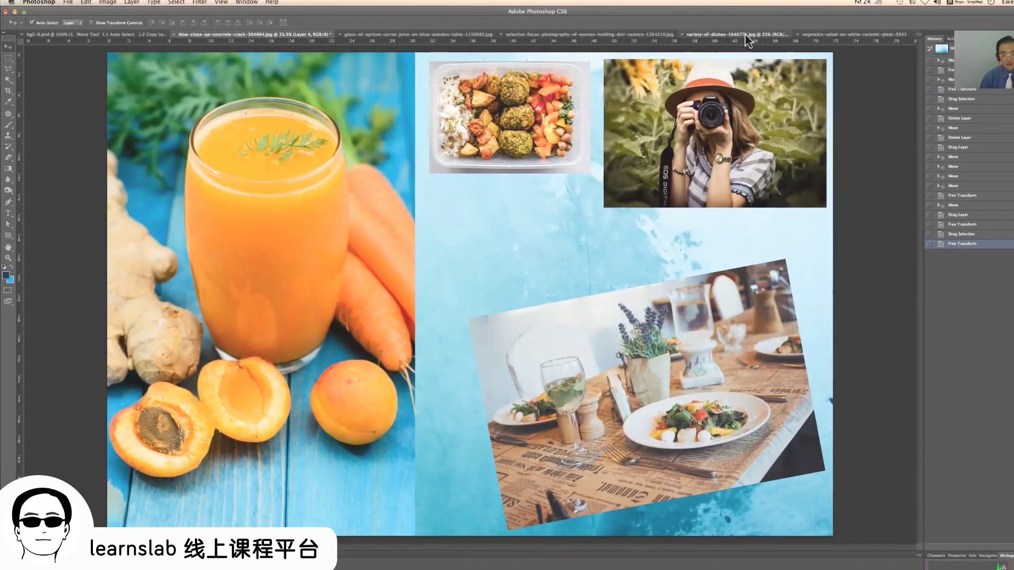
- In the vegetable salad photo, marquee the wine glass, then add the small plate beside it and the wooden pepper mill to the selection
{"action": "left_click", "coordinate": [747, 35]}
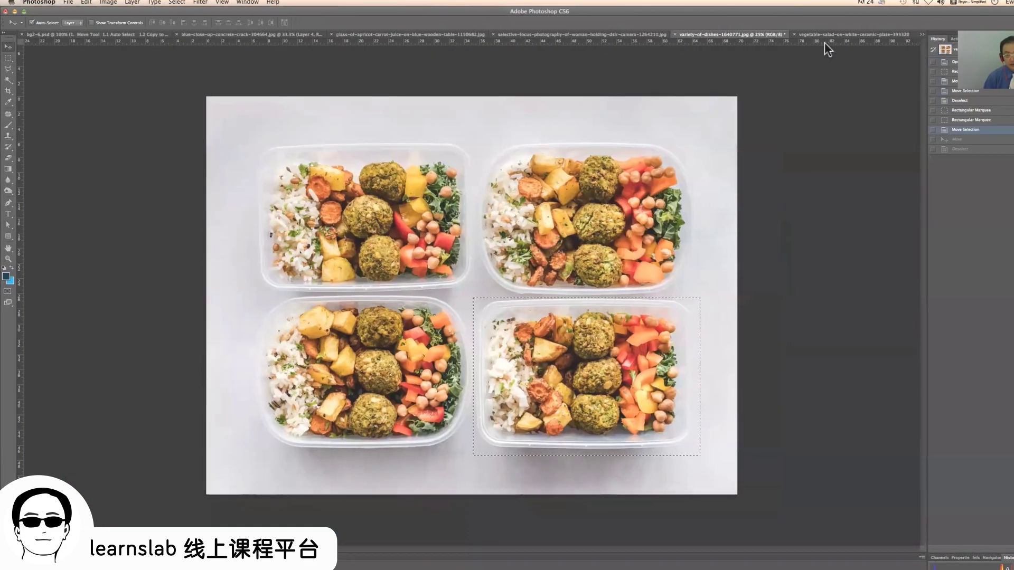
{"action": "left_click", "coordinate": [839, 34]}
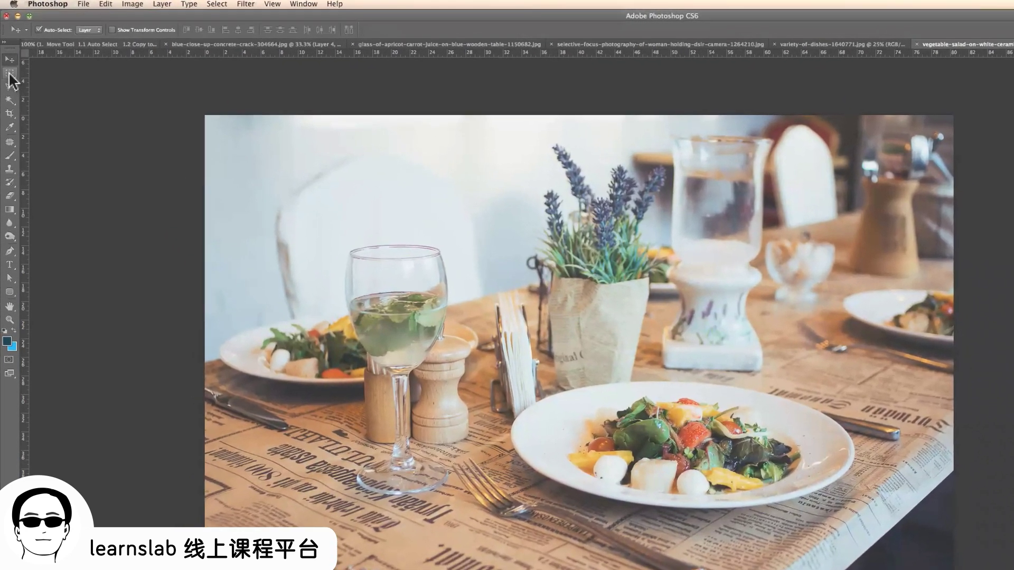
{"action": "left_click", "coordinate": [8, 68]}
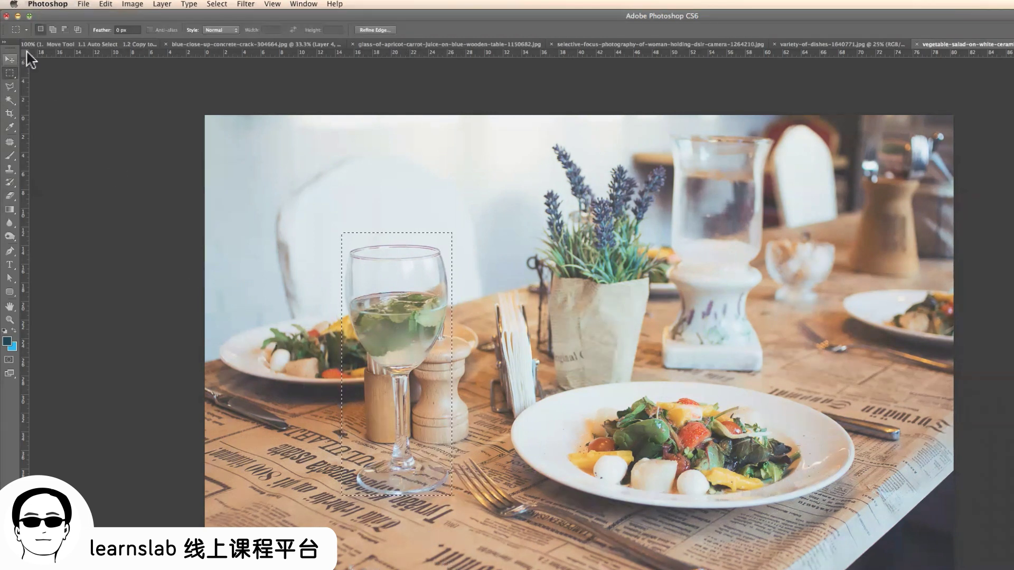
{"action": "left_click", "coordinate": [53, 29]}
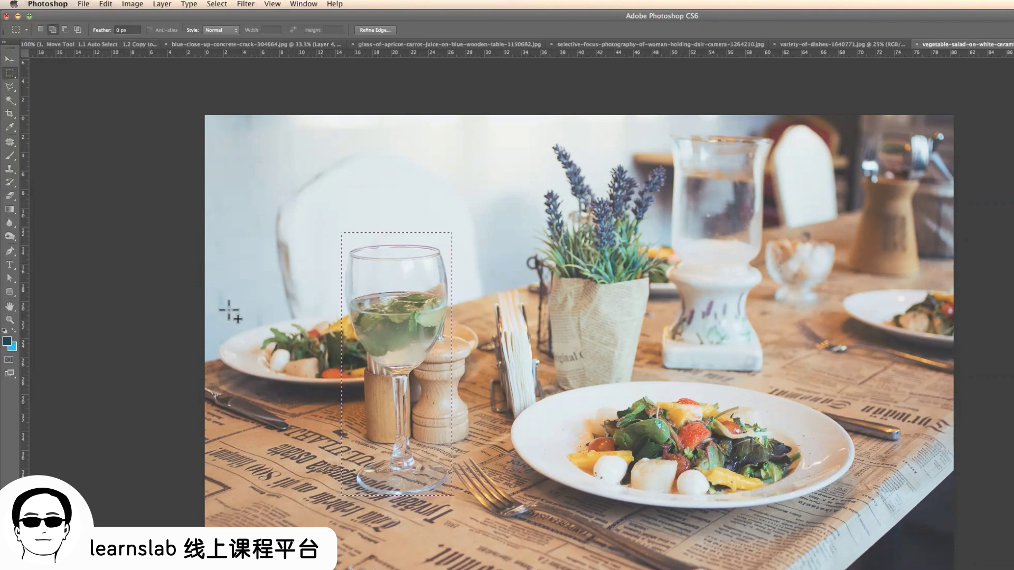
{"action": "left_click_drag", "start_coordinate": [215, 311], "coordinate": [342, 388]}
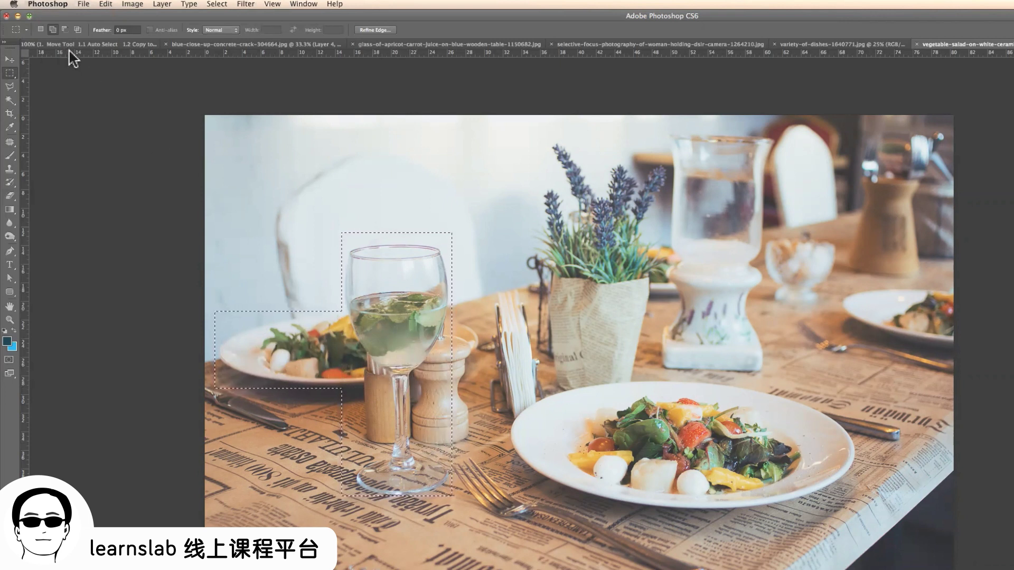
{"action": "left_click_drag", "start_coordinate": [435, 302], "coordinate": [480, 442]}
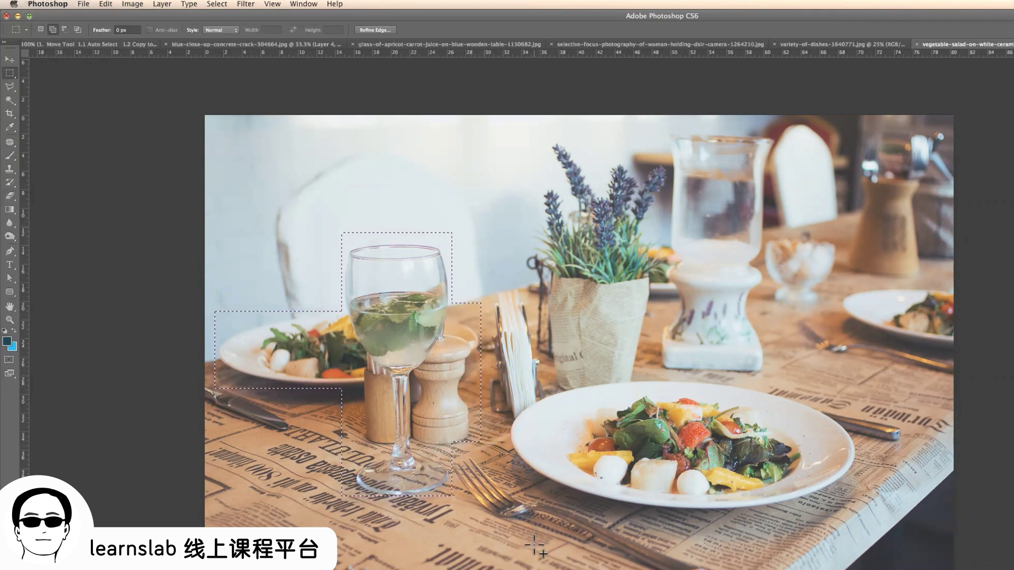
- Copy the combined glass, plate and pepper mill selection into the blue concrete image with the Move tool
{"action": "left_click", "coordinate": [10, 59]}
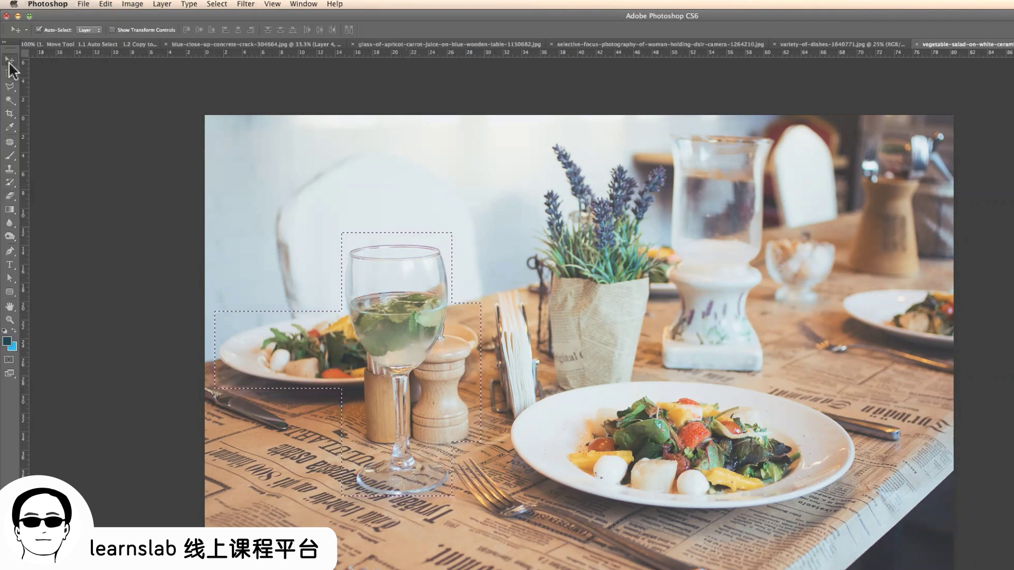
{"action": "left_click_drag", "start_coordinate": [407, 341], "coordinate": [258, 39]}
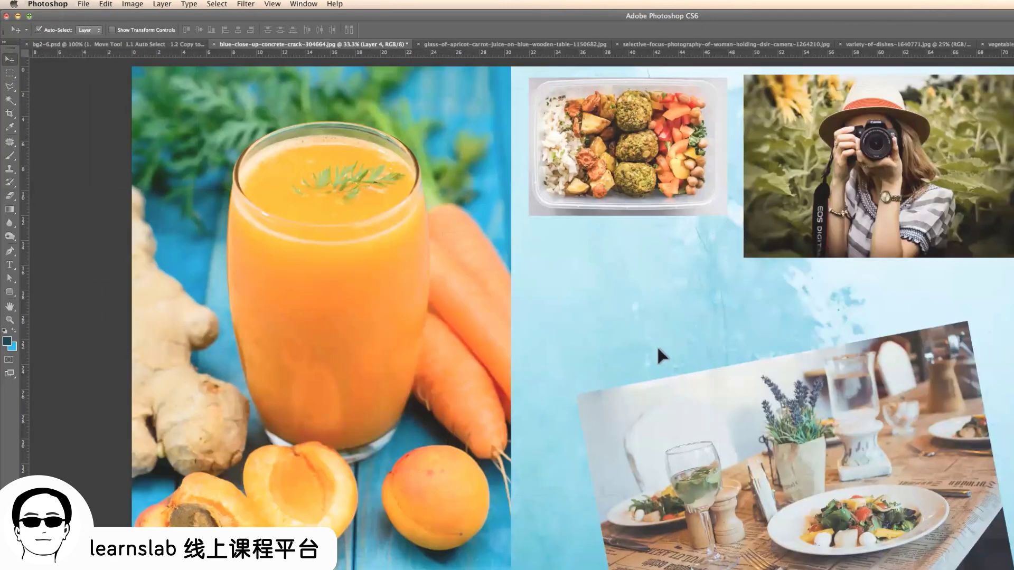
{"action": "left_click_drag", "start_coordinate": [658, 351], "coordinate": [660, 346]}
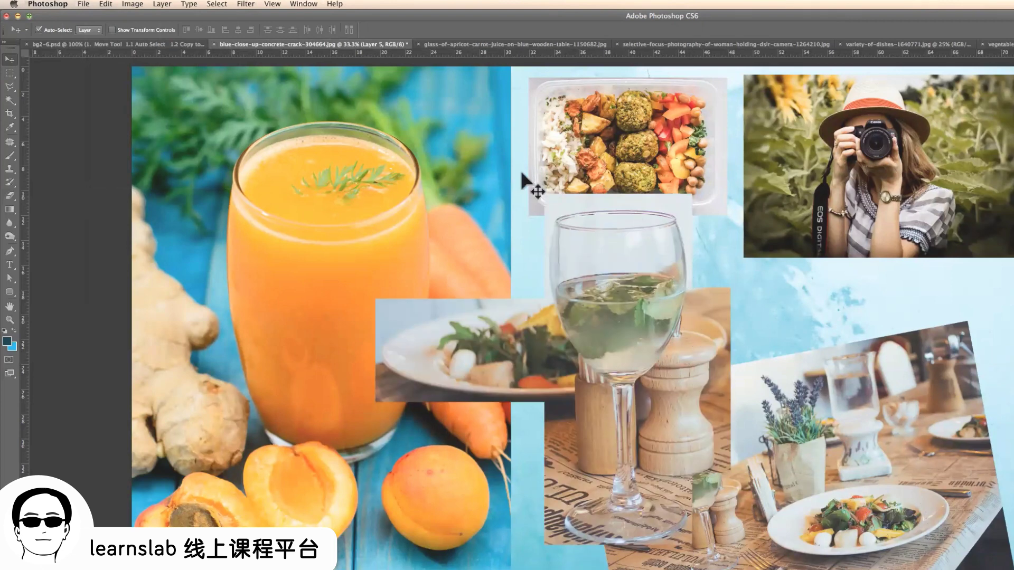
- Scale the copied glass cutout proportionally to about 37.5%, place it just below the food container, and apply the transform
{"action": "left_click_drag", "start_coordinate": [733, 197], "coordinate": [508, 413]}
{"action": "left_click_drag", "start_coordinate": [475, 466], "coordinate": [663, 338]}
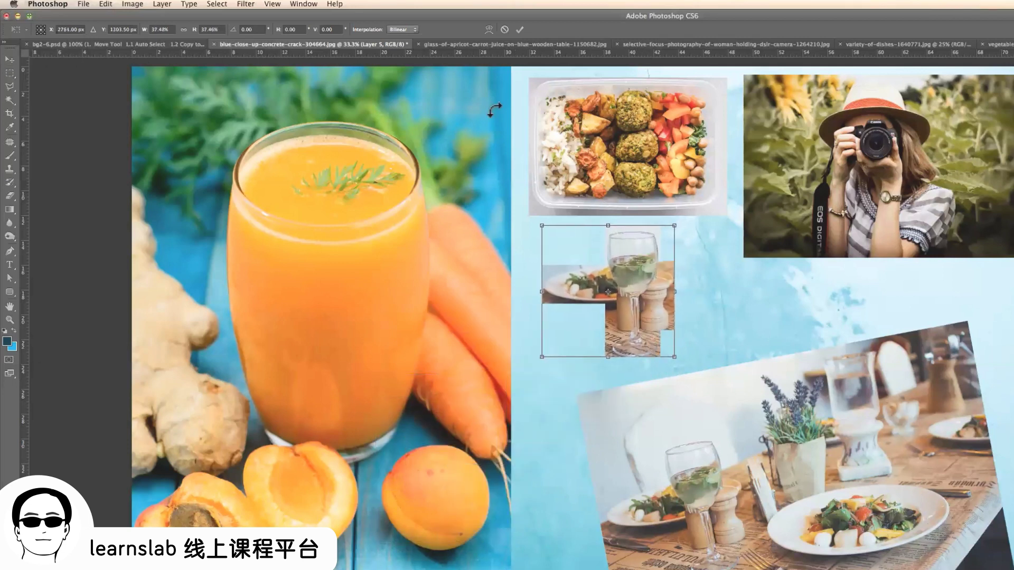
{"action": "left_click", "coordinate": [520, 30]}
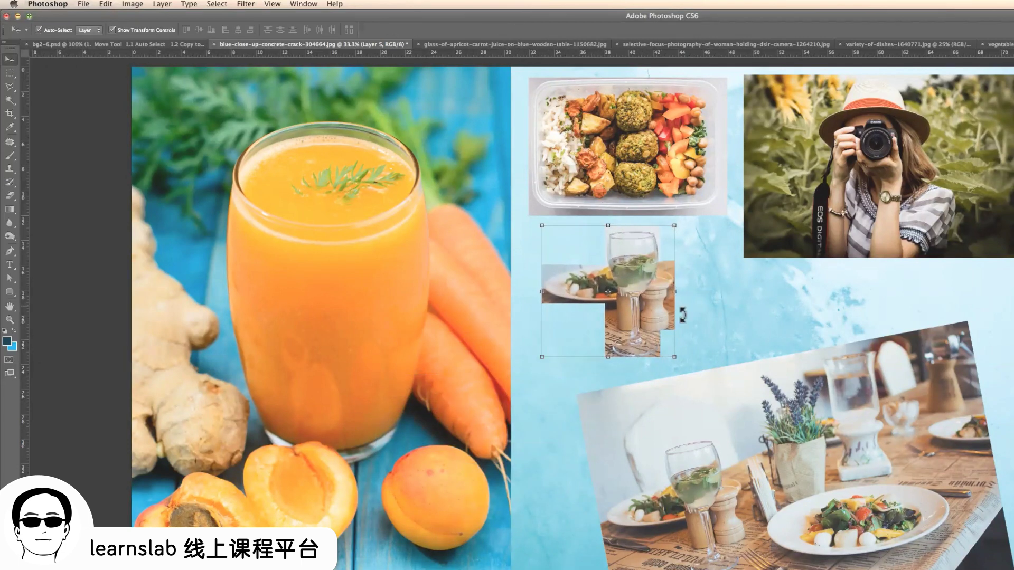
- Return to the vegetable salad photo, hide the transform controls, and add a wide rectangle across the glass rim to the marquee selection
{"action": "left_click", "coordinate": [998, 44]}
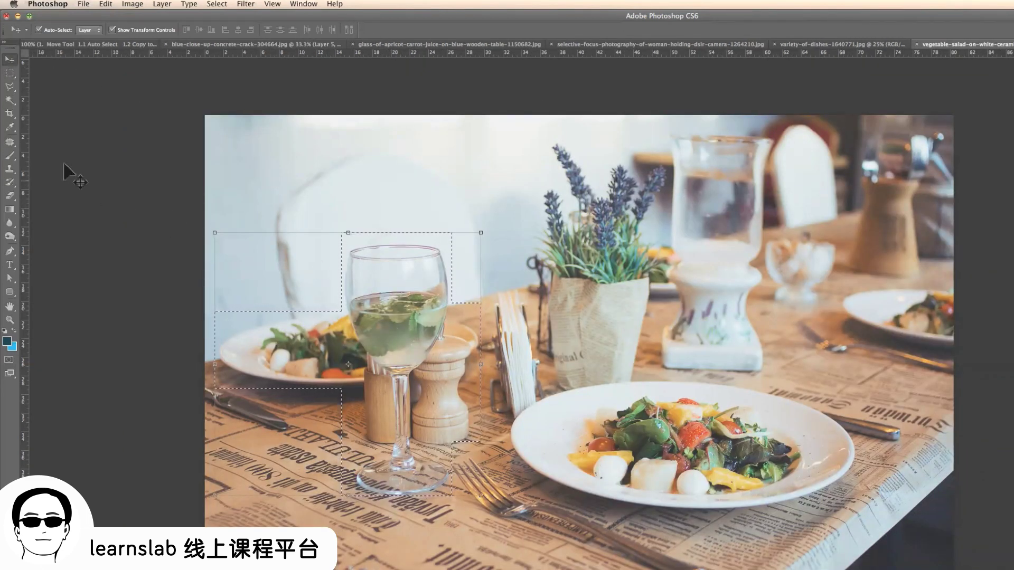
{"action": "left_click", "coordinate": [141, 30]}
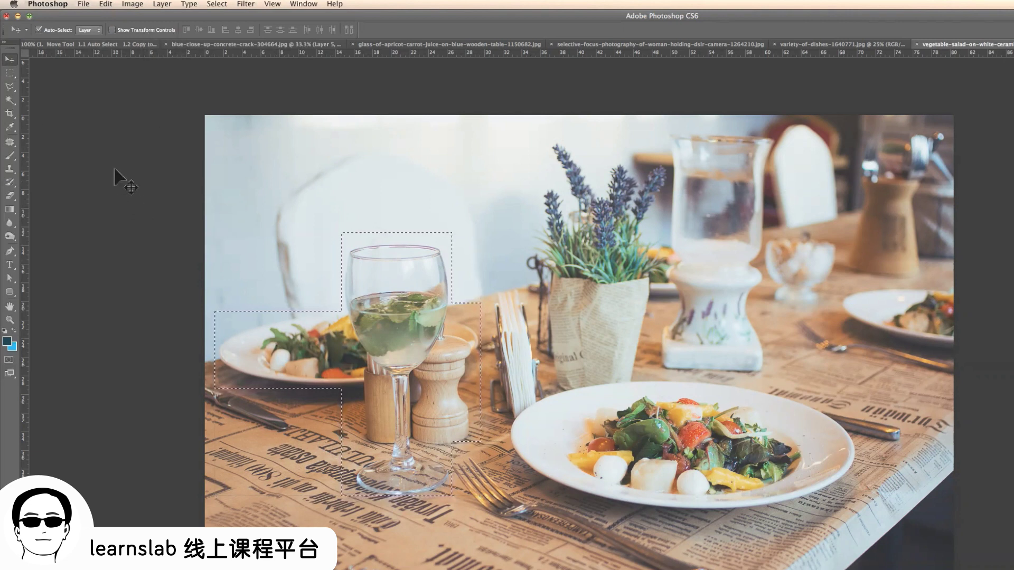
{"action": "left_click", "coordinate": [10, 73]}
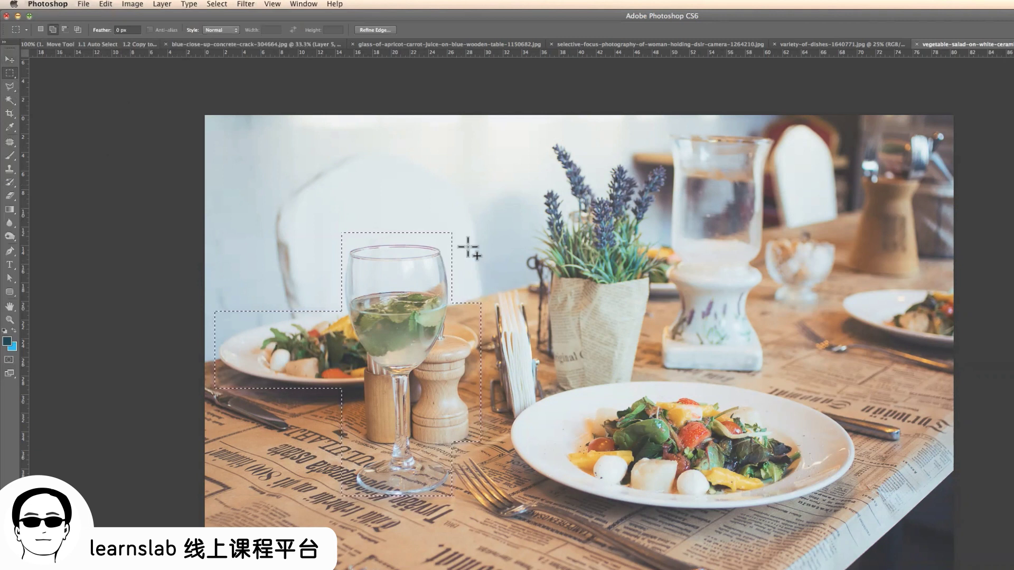
{"action": "left_click_drag", "start_coordinate": [478, 212], "coordinate": [323, 241]}
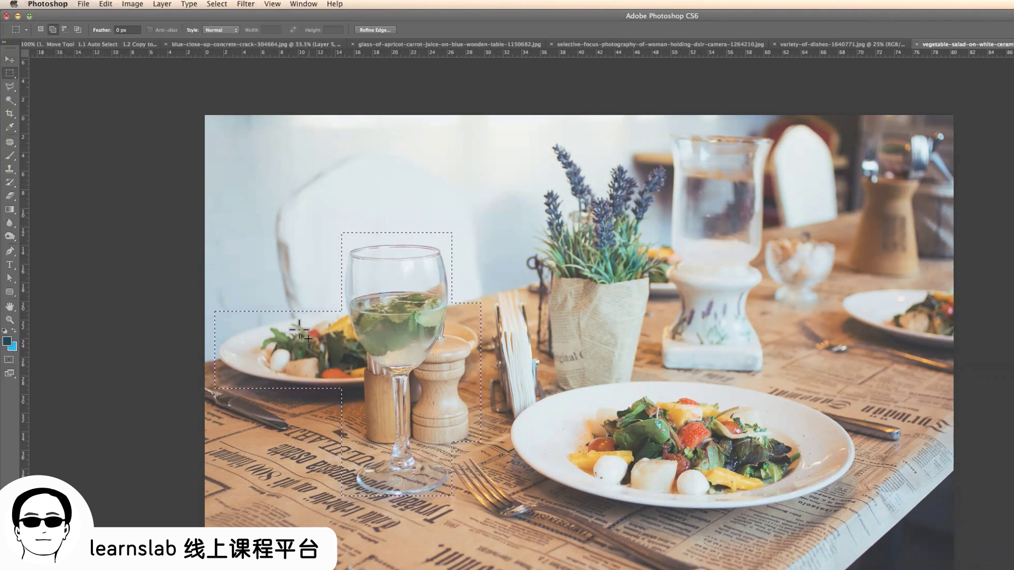
- Subtract the strip above the glass, the area below the small plate, and the plate's outer part from the marquee selection
{"action": "left_click", "coordinate": [65, 29]}
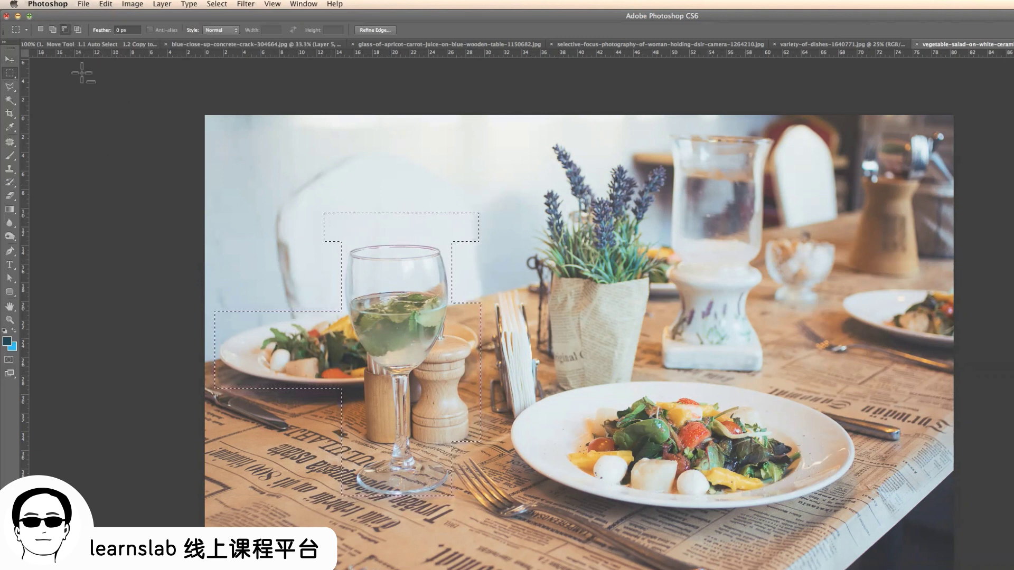
{"action": "left_click_drag", "start_coordinate": [287, 197], "coordinate": [482, 244]}
{"action": "key", "text": "Escape"}
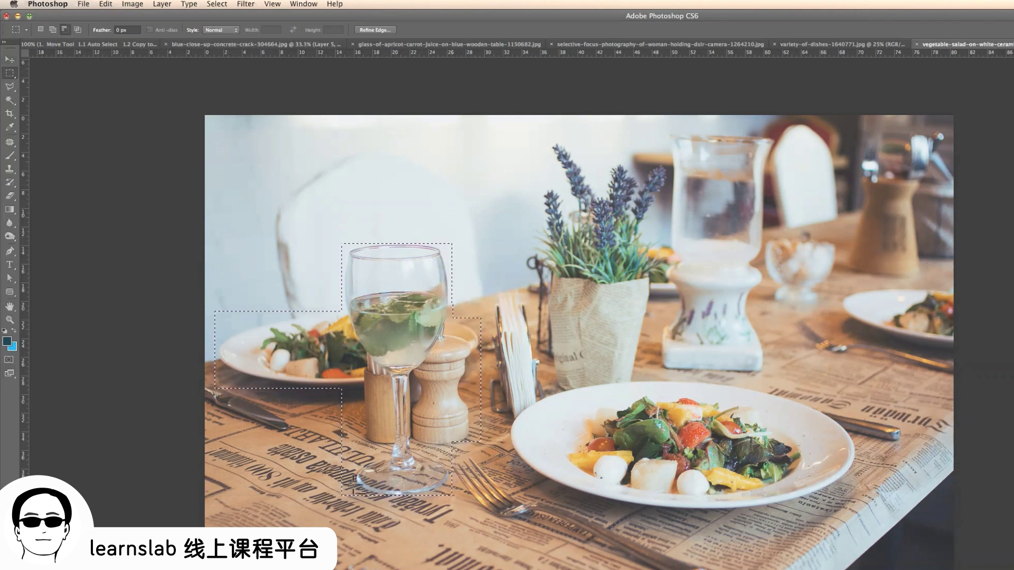
{"action": "left_click_drag", "start_coordinate": [333, 395], "coordinate": [360, 443]}
{"action": "left_click_drag", "start_coordinate": [288, 275], "coordinate": [208, 436]}
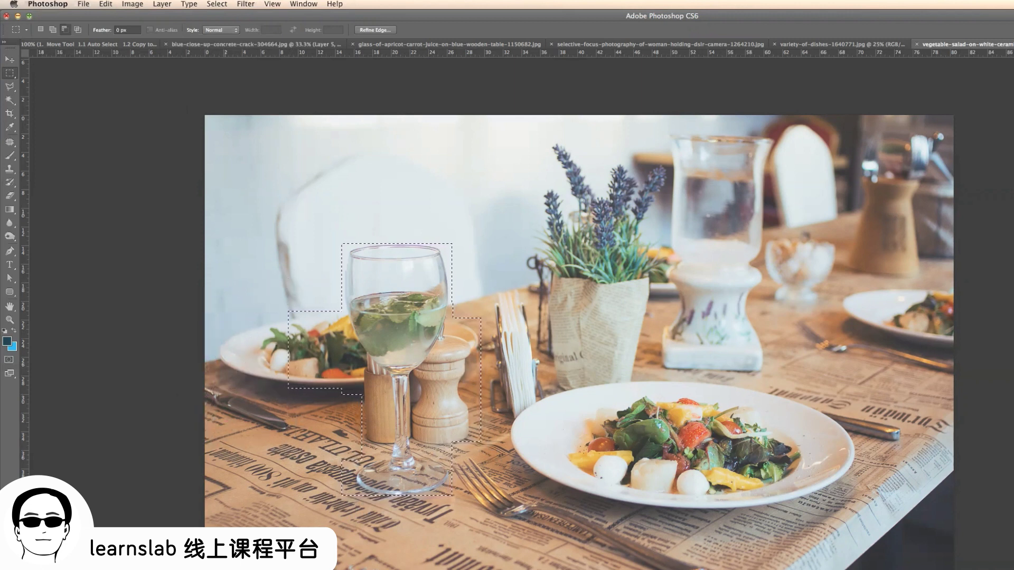
- Copy the trimmed glass selection into the blue concrete image with the Move tool and show its transform controls
{"action": "left_click", "coordinate": [8, 62]}
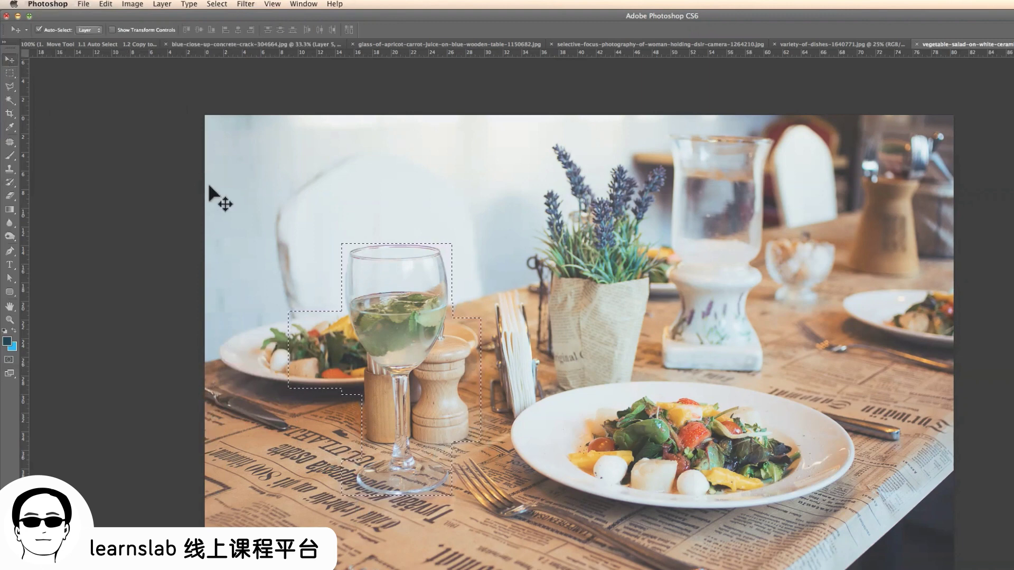
{"action": "left_click_drag", "start_coordinate": [412, 343], "coordinate": [312, 74]}
{"action": "left_click_drag", "start_coordinate": [737, 307], "coordinate": [692, 446]}
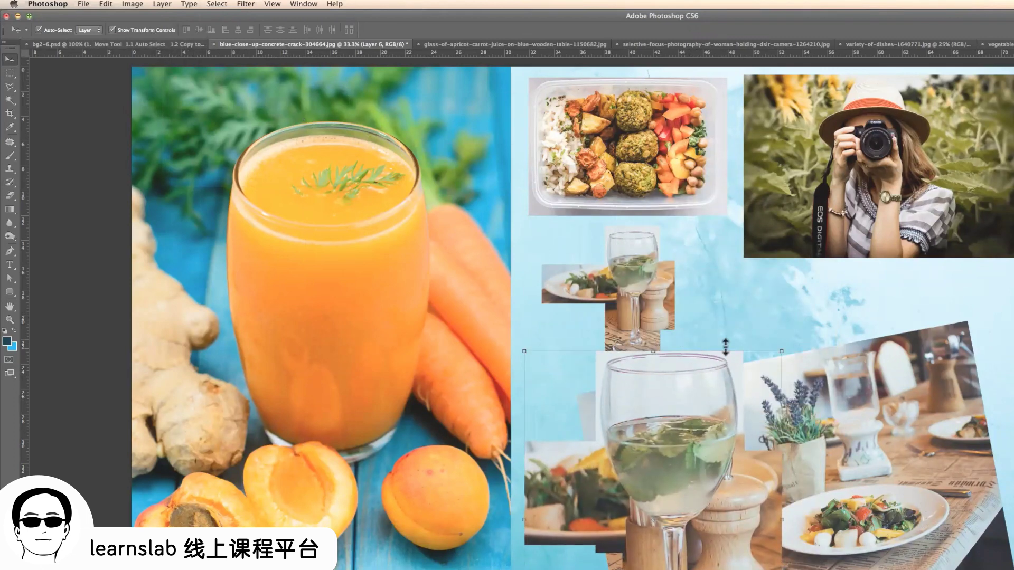
- Scale the new glass cutout proportionally to 41.55%, place it beside the first cutout, and apply the transform
{"action": "left_click_drag", "start_coordinate": [785, 349], "coordinate": [663, 471]}
{"action": "left_click_drag", "start_coordinate": [602, 539], "coordinate": [738, 311]}
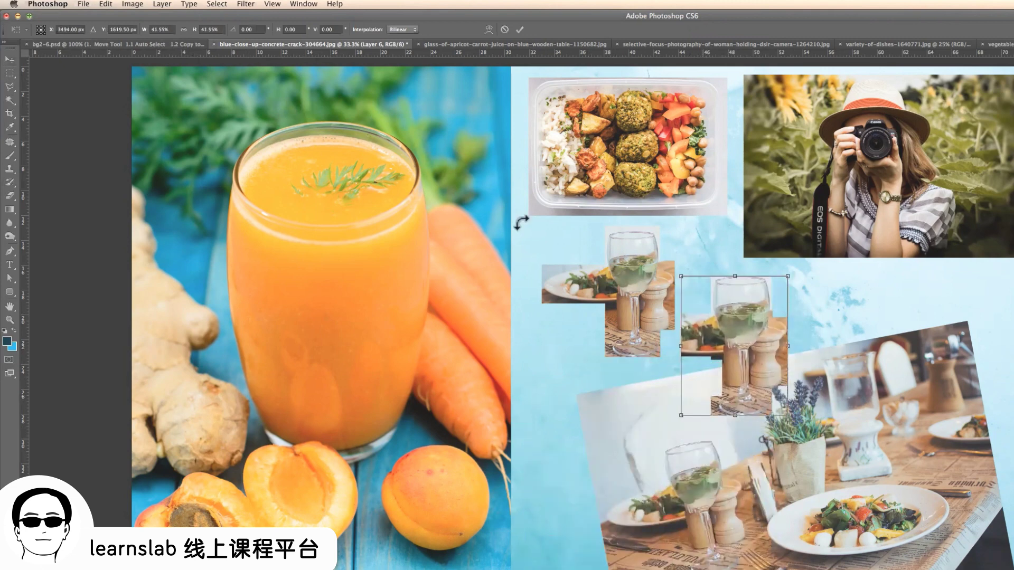
{"action": "left_click", "coordinate": [11, 60]}
{"action": "left_click", "coordinate": [759, 236]}
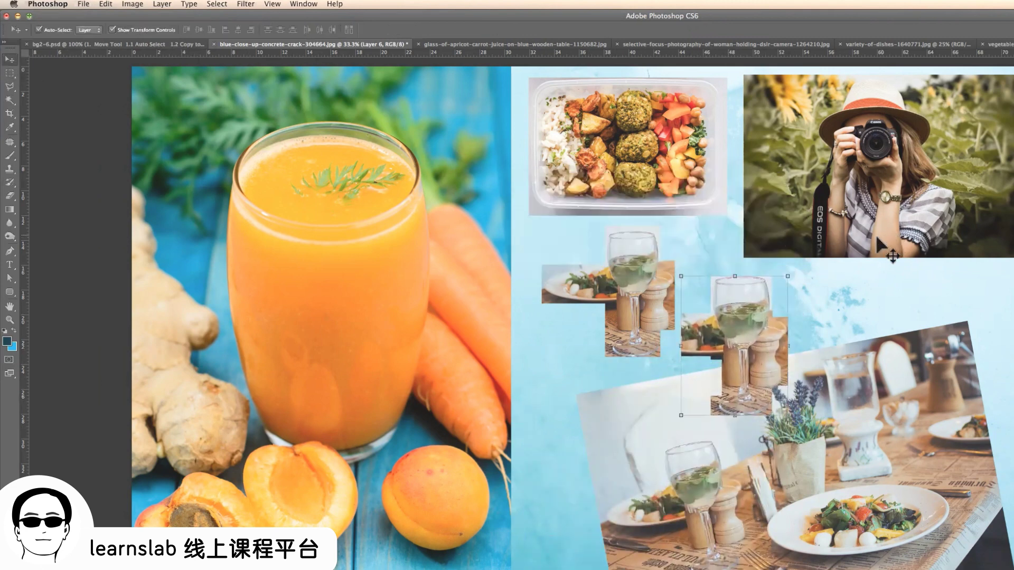
- Delete the tilted dining table photo and line up the two glass cutouts side by side below the food container, without transform controls
{"action": "left_click", "coordinate": [843, 384]}
{"action": "key", "text": "BackSpace"}
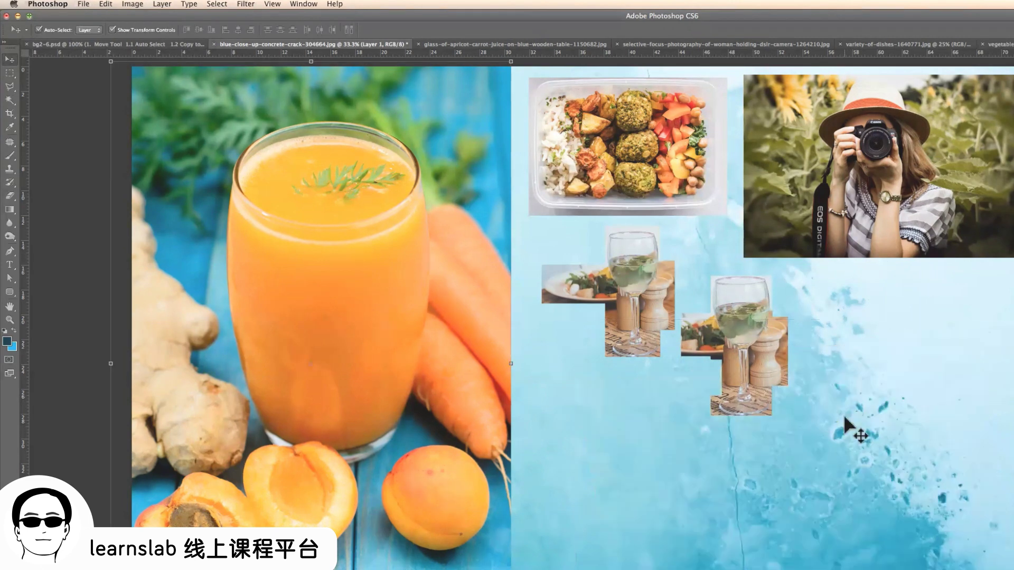
{"action": "left_click", "coordinate": [635, 339]}
{"action": "left_click_drag", "start_coordinate": [634, 340], "coordinate": [628, 384]}
{"action": "left_click_drag", "start_coordinate": [747, 350], "coordinate": [752, 343]}
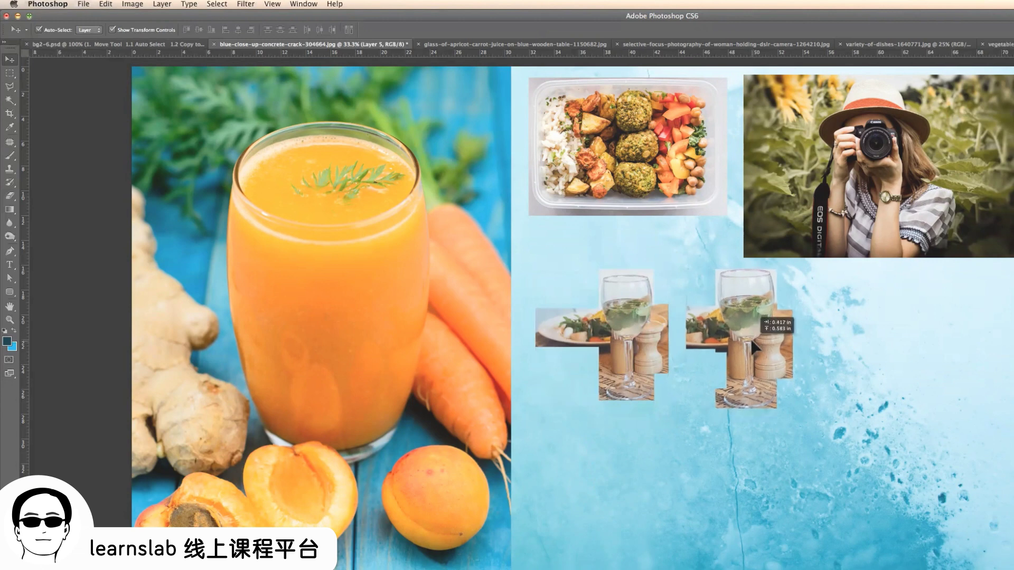
{"action": "left_click", "coordinate": [143, 30]}
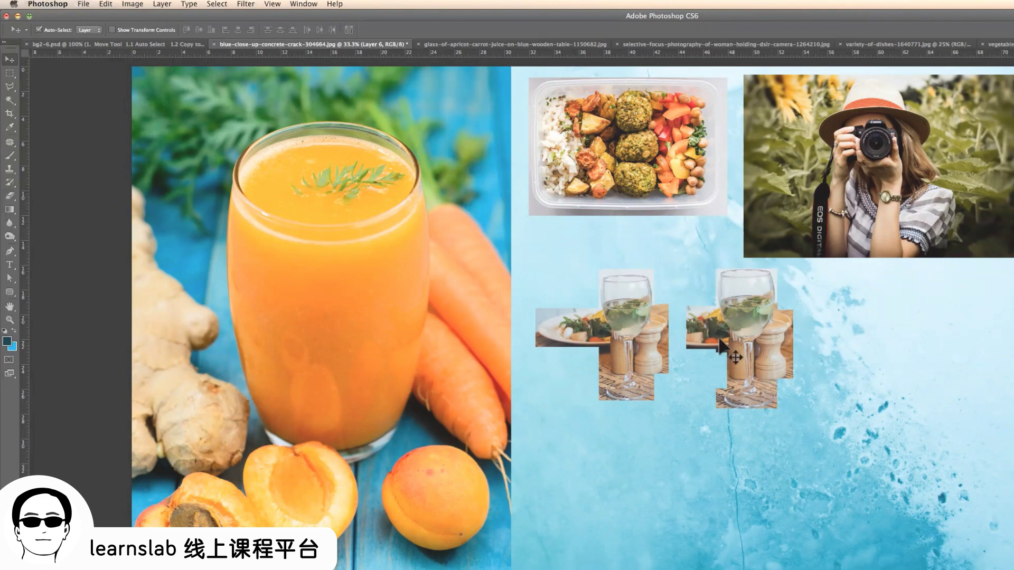
- In the vegetable salad photo, intersect the existing marquee selection with a tall rectangle around the wine glass
{"action": "left_click", "coordinate": [1000, 44]}
{"action": "left_click", "coordinate": [9, 72]}
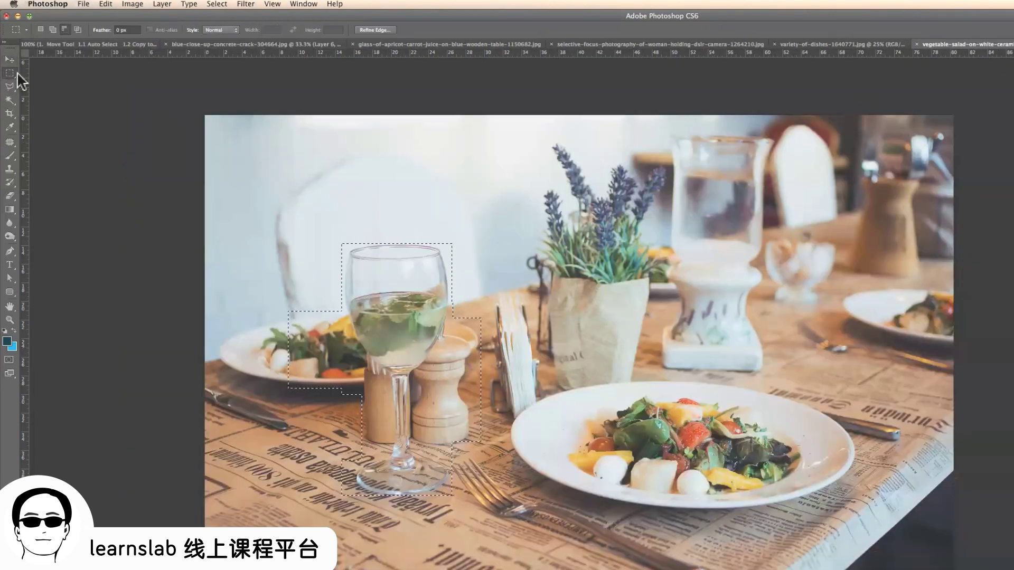
{"action": "left_click", "coordinate": [78, 30]}
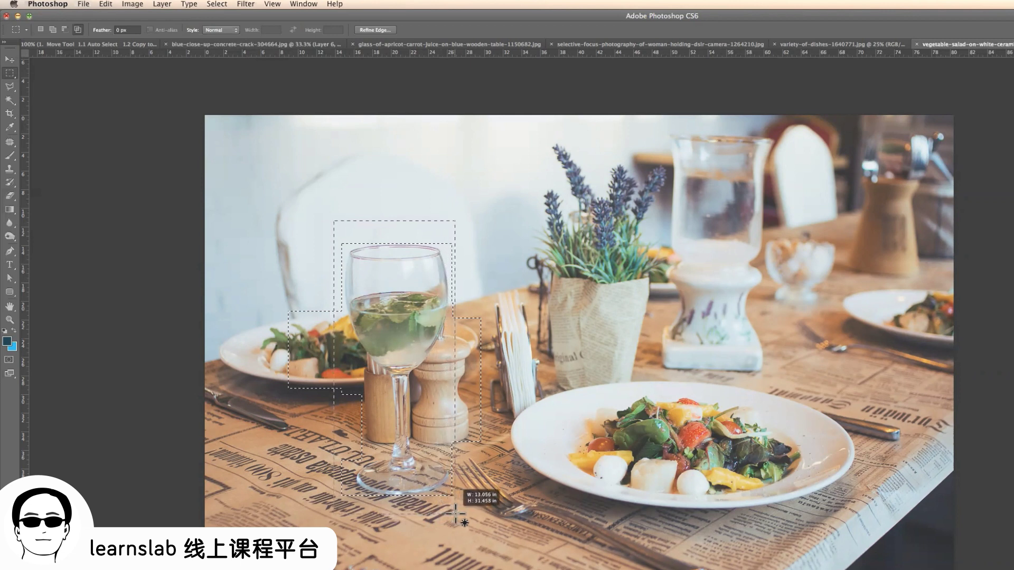
{"action": "left_click_drag", "start_coordinate": [452, 516], "coordinate": [453, 517]}
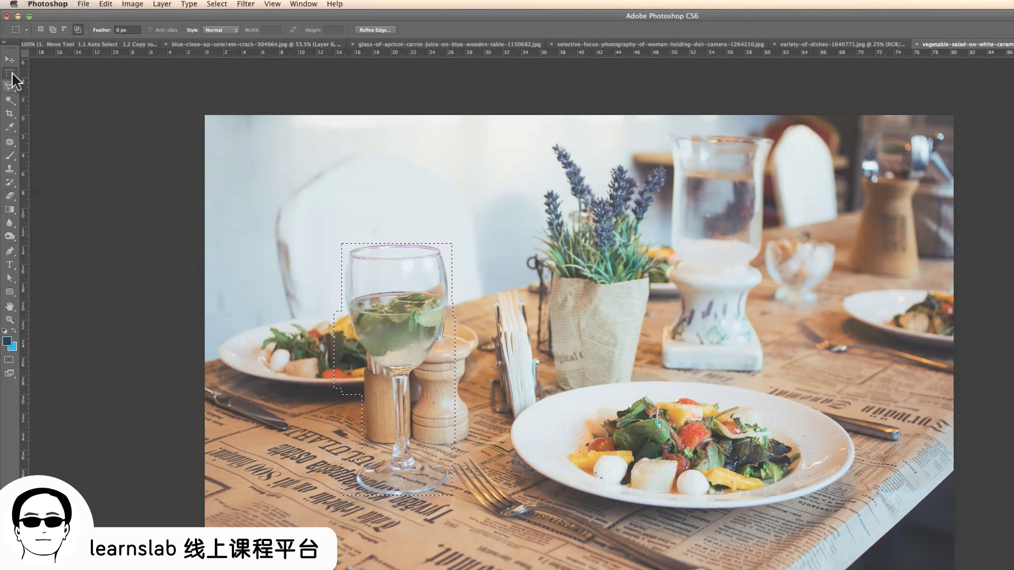
- Deselect, marquee the upper wine glass area, and intersect it with a second rectangle overlapping its lower-right part
{"action": "left_click", "coordinate": [470, 244]}
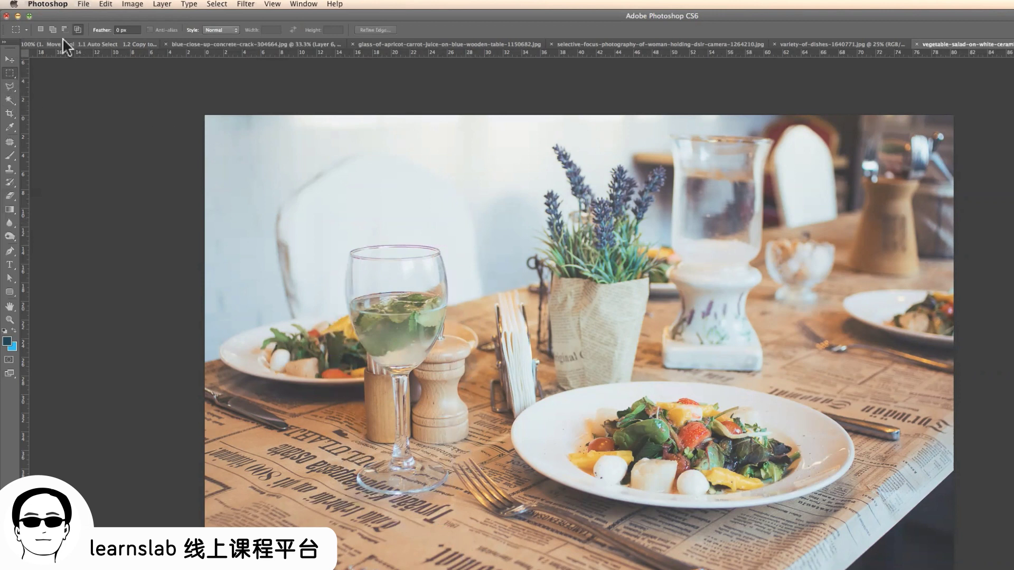
{"action": "left_click_drag", "start_coordinate": [310, 199], "coordinate": [483, 371]}
{"action": "left_click", "coordinate": [78, 29]}
{"action": "left_click_drag", "start_coordinate": [365, 271], "coordinate": [556, 475]}
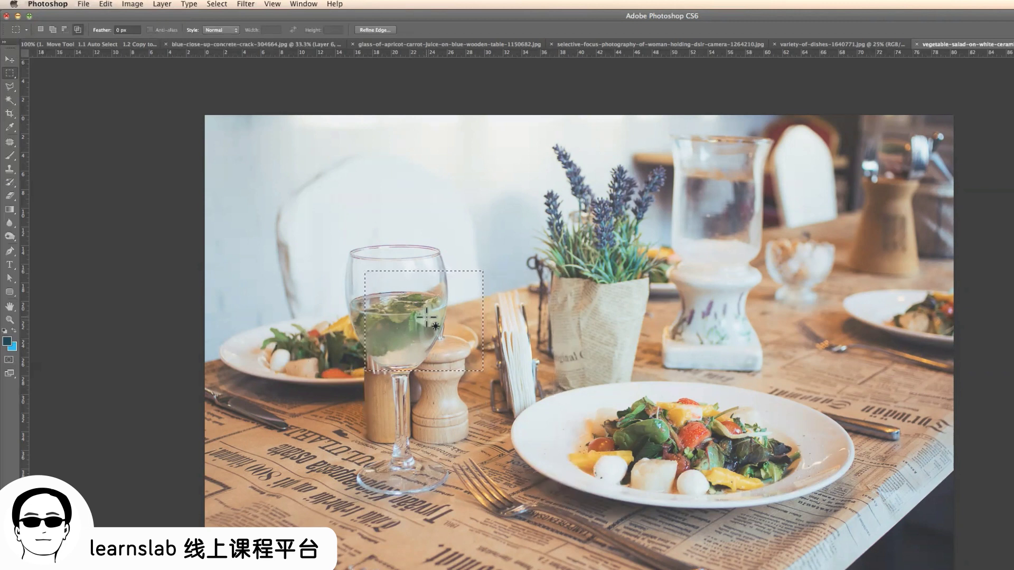
- Copy the intersected glass area into the blue concrete image, placing it below the photo of the woman with the camera
{"action": "left_click", "coordinate": [10, 59]}
{"action": "left_click_drag", "start_coordinate": [387, 291], "coordinate": [324, 61]}
{"action": "left_click_drag", "start_coordinate": [907, 388], "coordinate": [907, 393]}
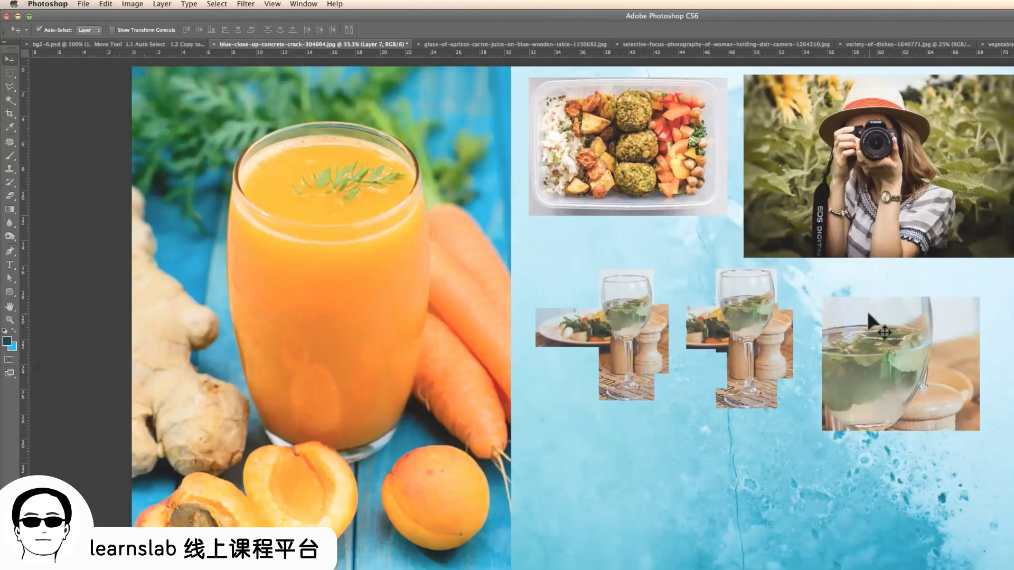
- In the vegetable salad photo, set the Rectangular Marquee tool's feather to 30 px
{"action": "left_click", "coordinate": [1010, 45]}
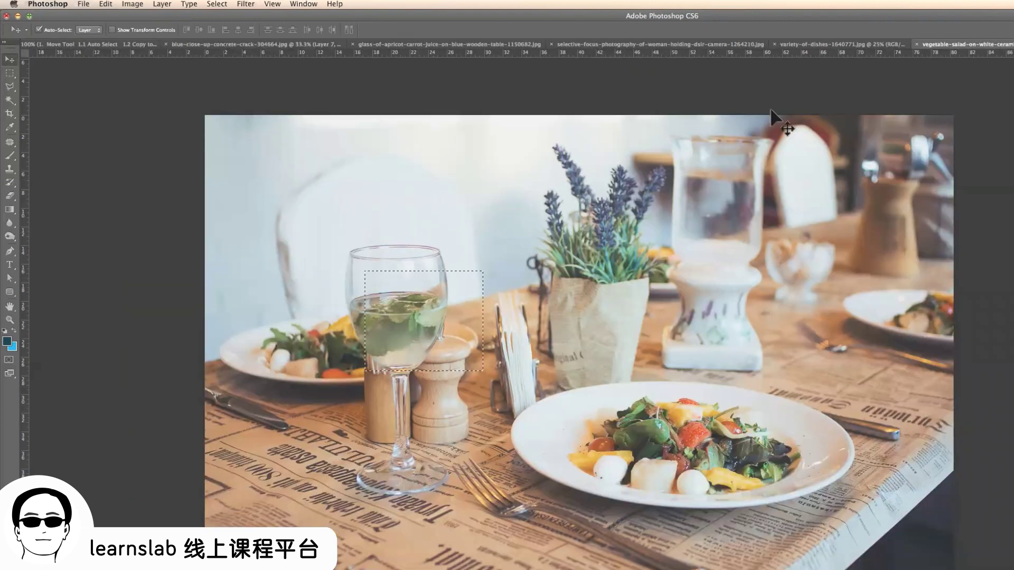
{"action": "left_click", "coordinate": [9, 74]}
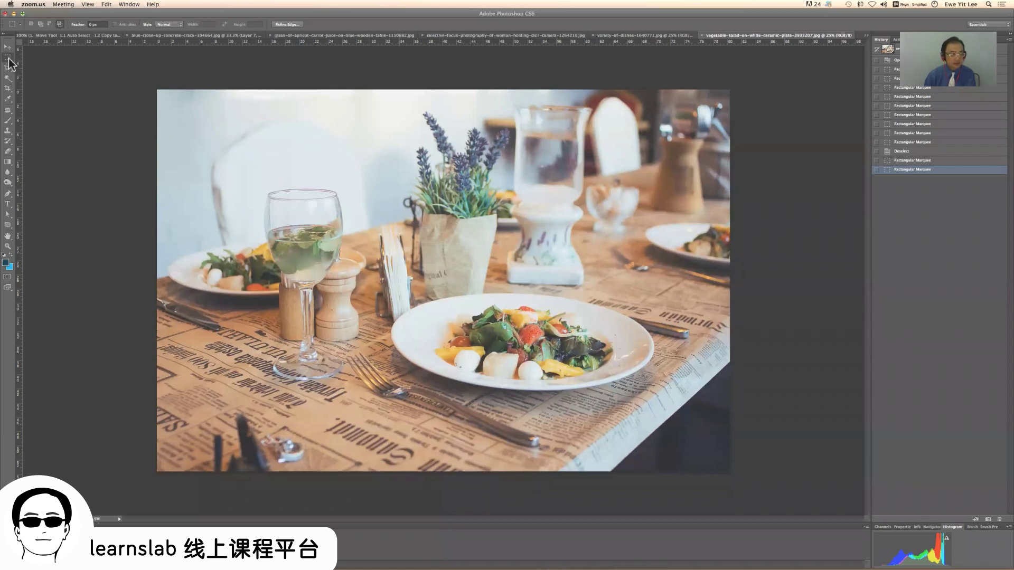
{"action": "left_click", "coordinate": [77, 30]}
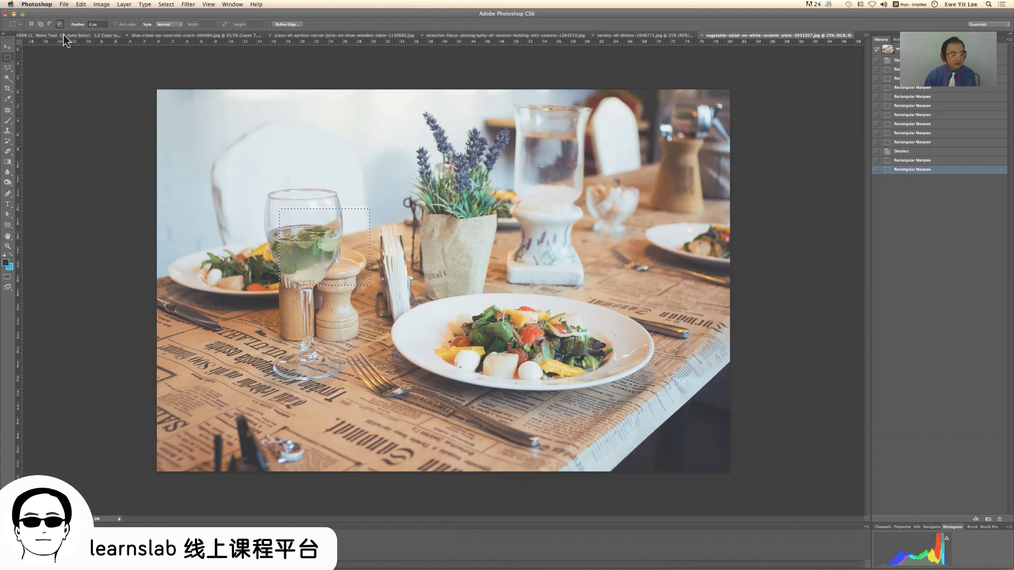
{"action": "left_click", "coordinate": [92, 25]}
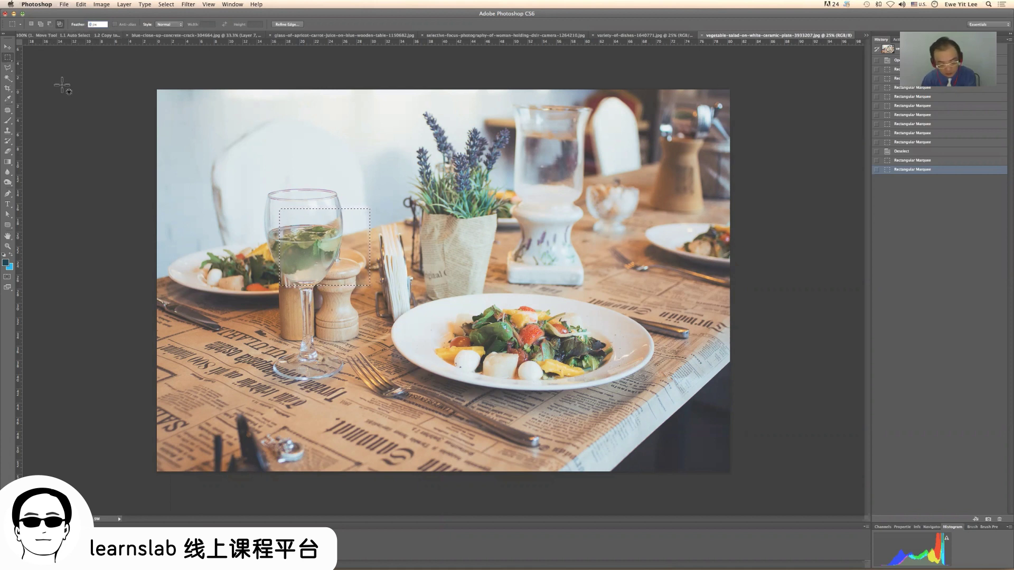
{"action": "type", "text": "30"}
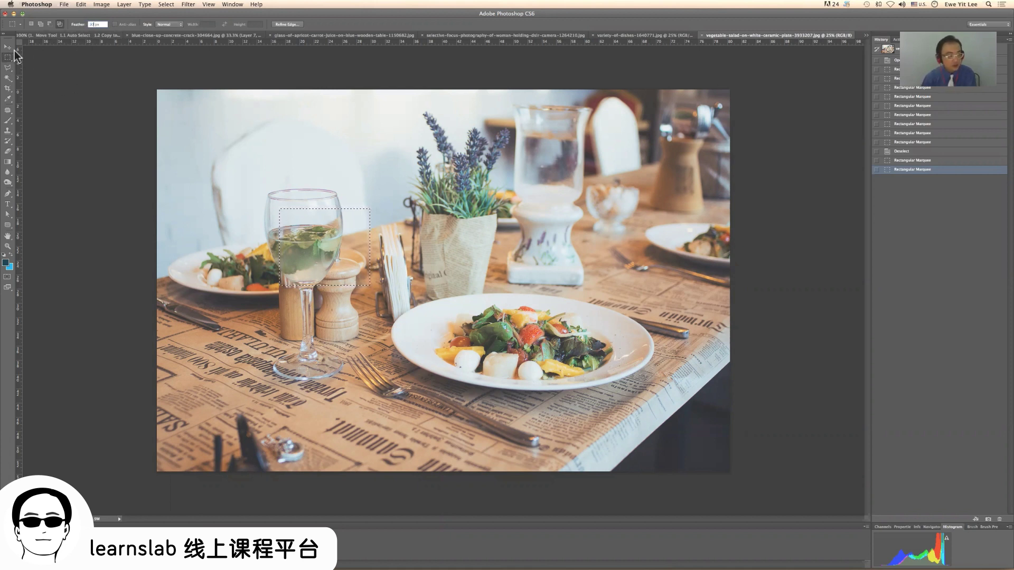
- Clear the old selection around the glass and marquee a large feathered rectangle around the front salad plate and flower pot
{"action": "left_click", "coordinate": [8, 55]}
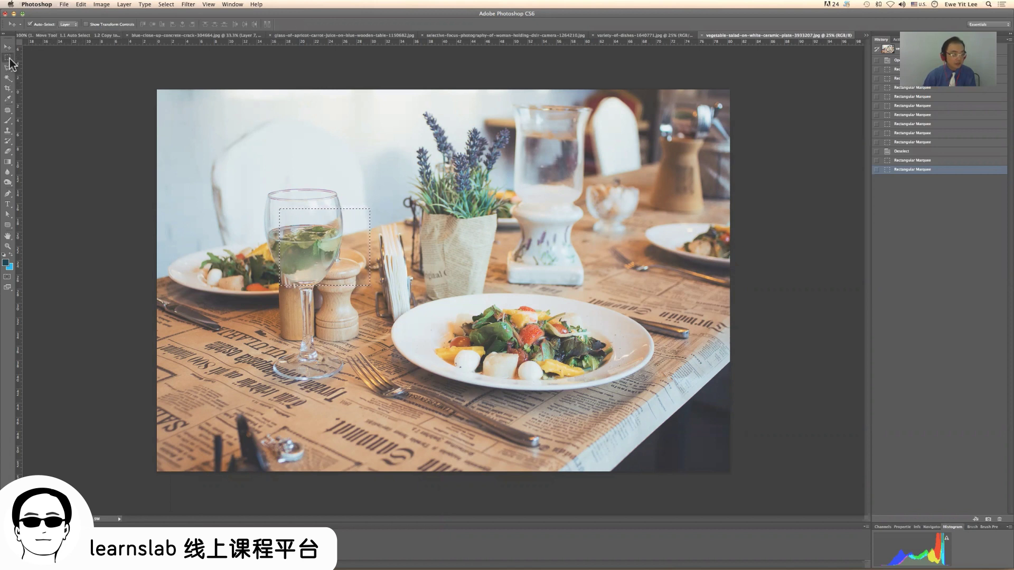
{"action": "left_click", "coordinate": [344, 215]}
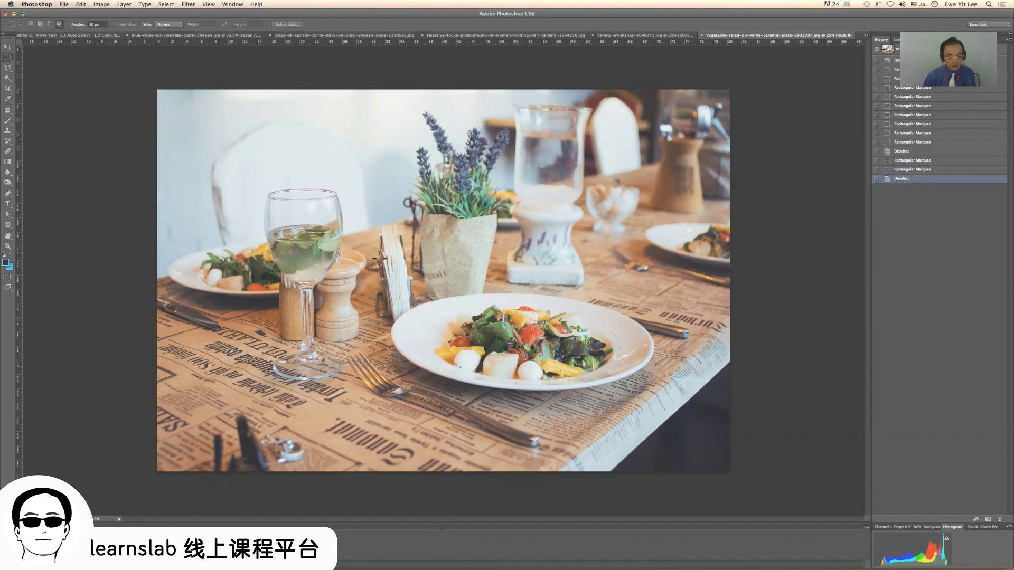
{"action": "left_click_drag", "start_coordinate": [361, 209], "coordinate": [690, 450]}
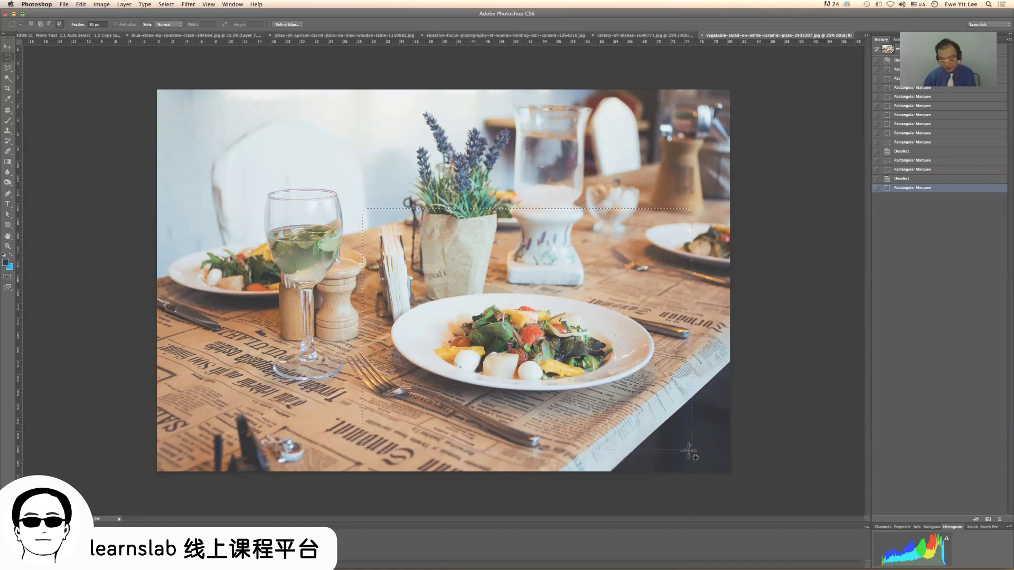
- Copy the feathered salad plate selection into the blue concrete image
{"action": "key", "text": "v"}
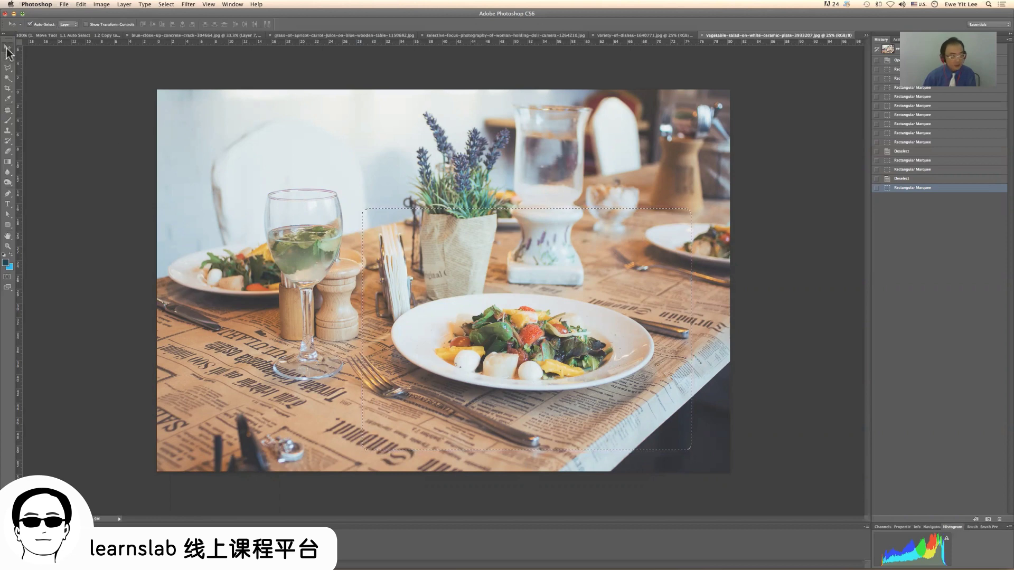
{"action": "left_click_drag", "start_coordinate": [455, 276], "coordinate": [424, 262]}
{"action": "left_click_drag", "start_coordinate": [140, 91], "coordinate": [97, 40]}
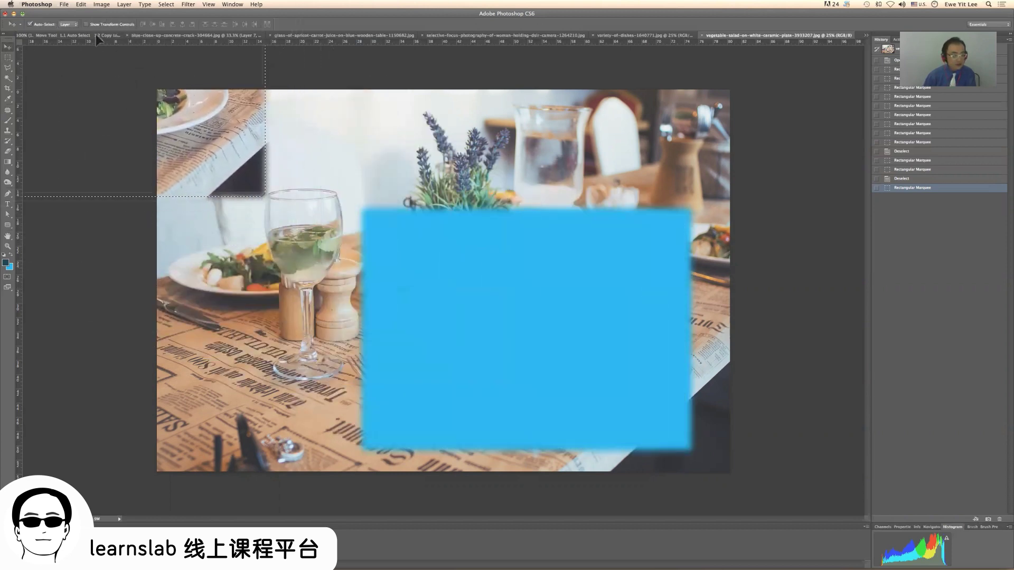
{"action": "left_click_drag", "start_coordinate": [181, 38], "coordinate": [183, 39]}
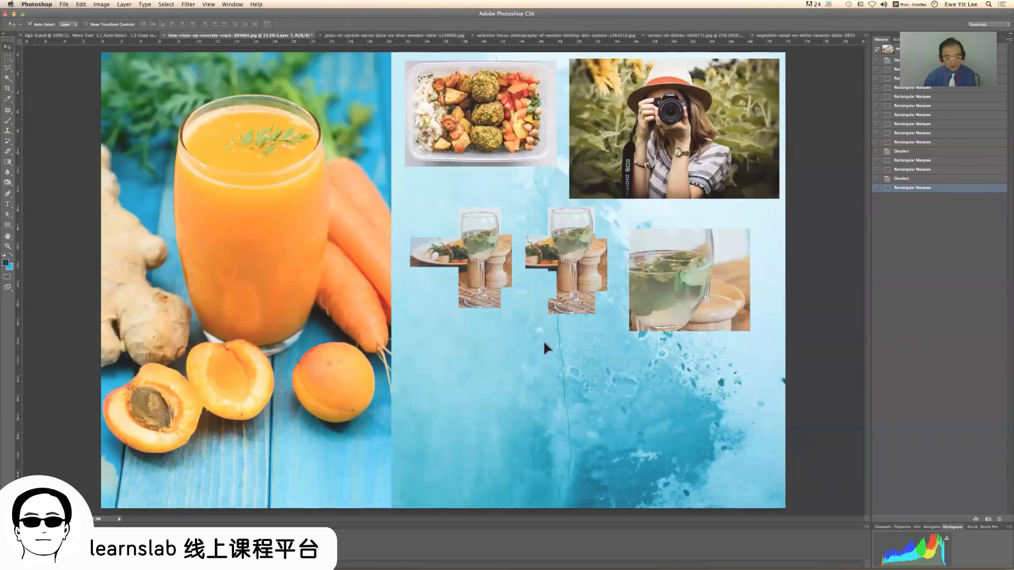
{"action": "left_click_drag", "start_coordinate": [543, 340], "coordinate": [553, 352]}
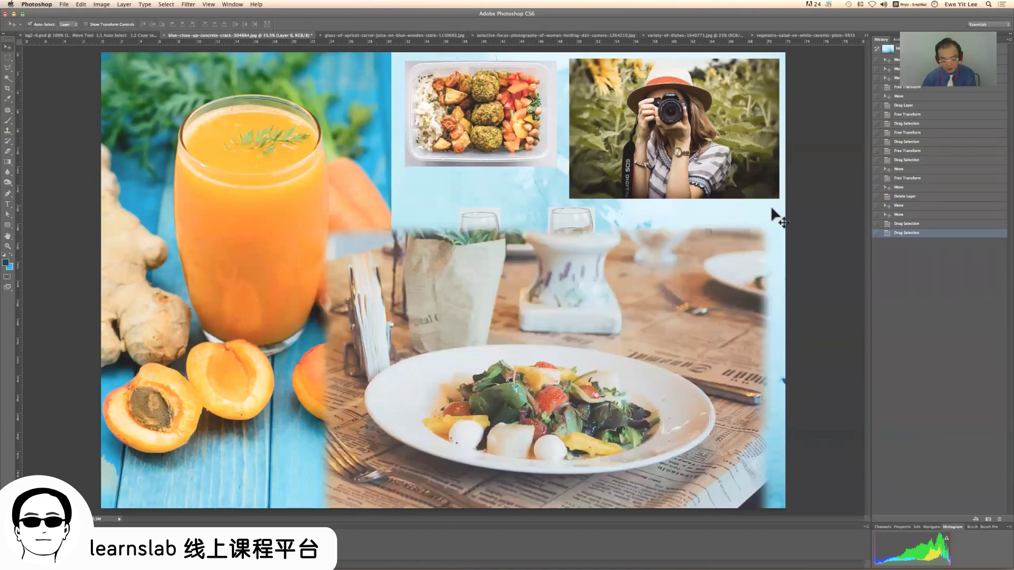
- Using transform controls, scale the feathered salad photo to about 42% and place it below the two small glass cutouts
{"action": "left_click", "coordinate": [115, 25]}
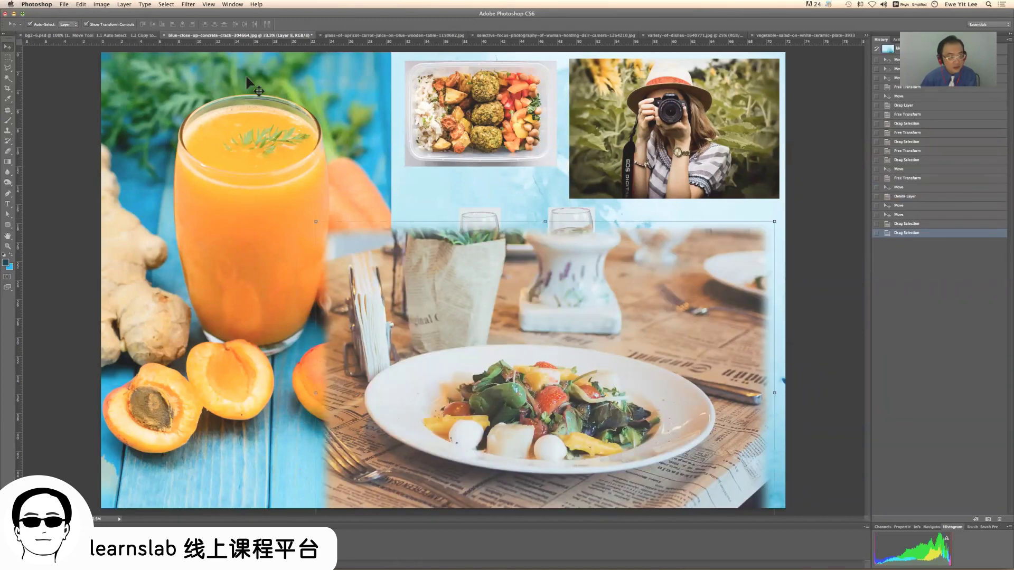
{"action": "left_click_drag", "start_coordinate": [775, 223], "coordinate": [523, 384]}
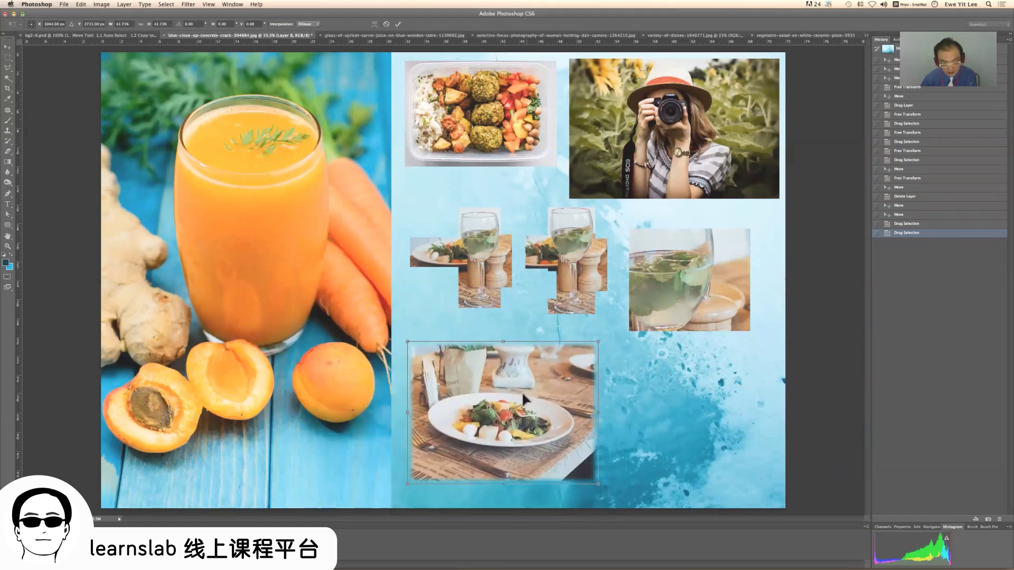
{"action": "left_click", "coordinate": [9, 53]}
{"action": "left_click", "coordinate": [574, 183]}
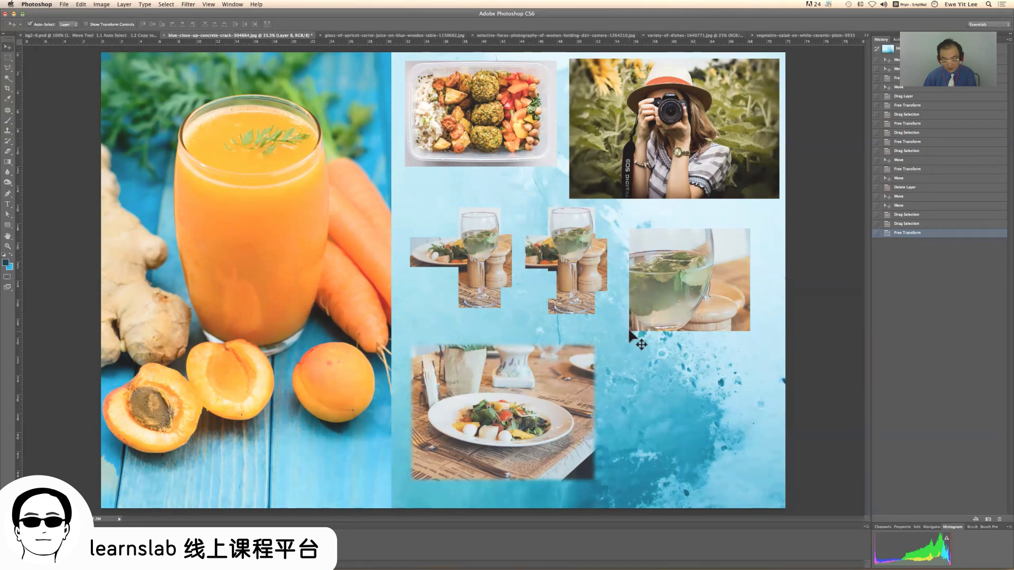
- Return to the vegetable salad photo and set the Rectangular Marquee tool's feather to 0 px
{"action": "left_click", "coordinate": [774, 36]}
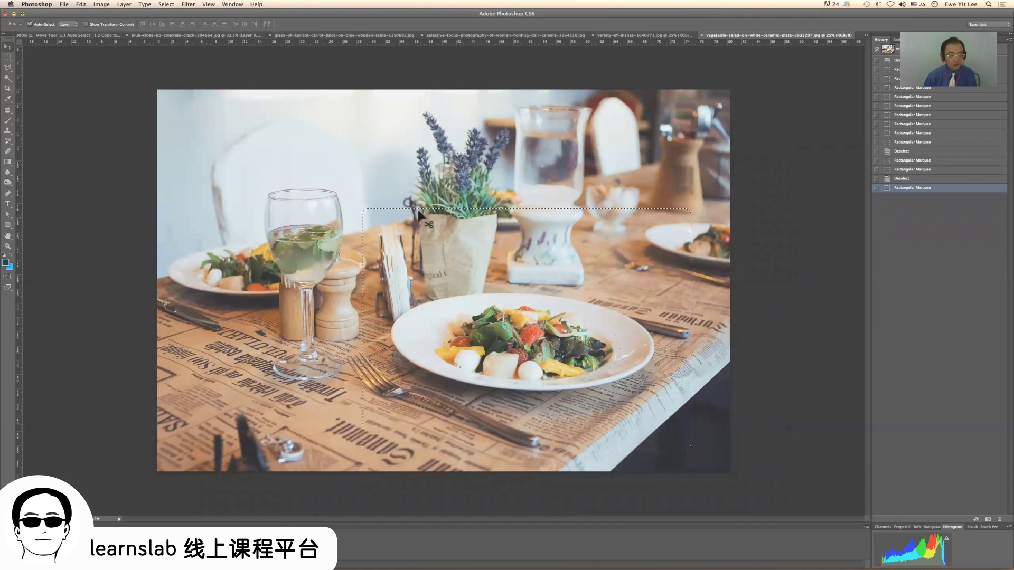
{"action": "key", "text": "m"}
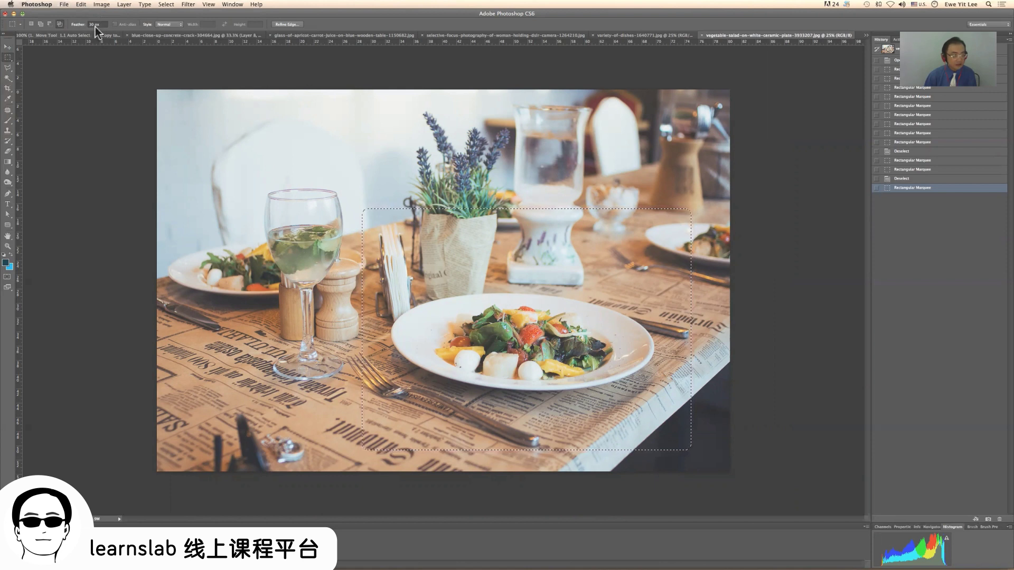
{"action": "left_click", "coordinate": [95, 25]}
{"action": "key", "text": "ctrl+space"}
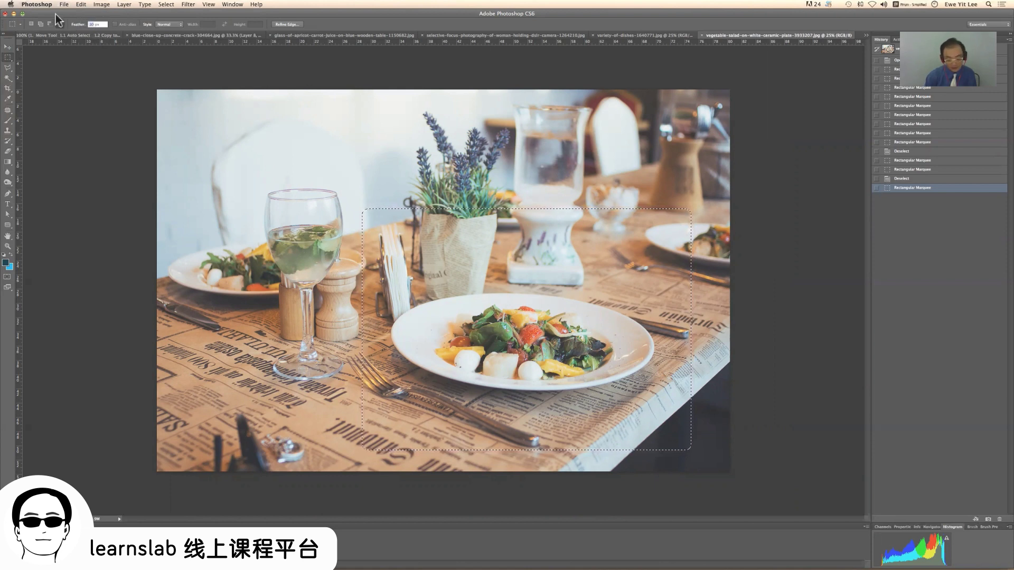
{"action": "left_click", "coordinate": [8, 47]}
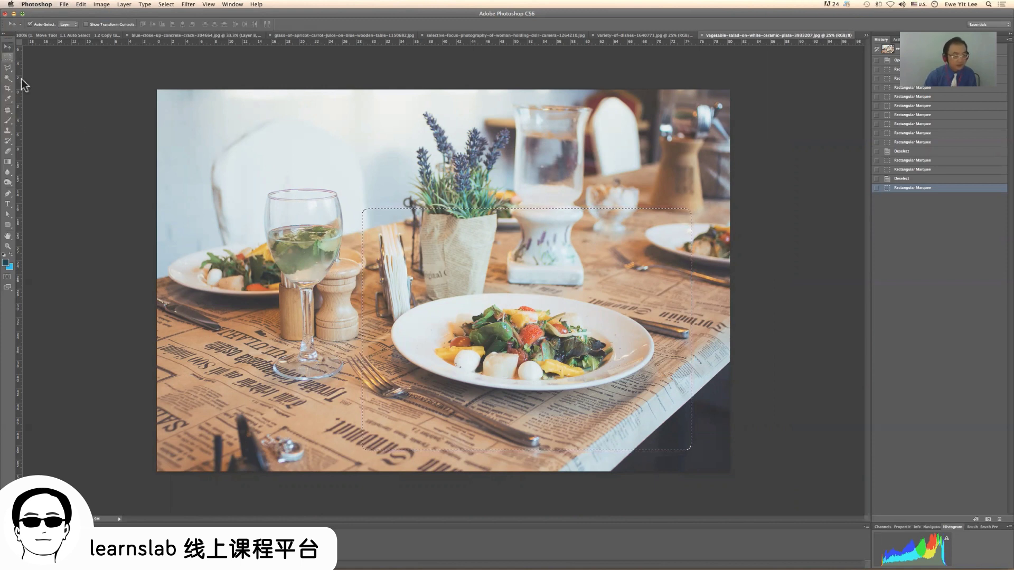
{"action": "left_click", "coordinate": [5, 59]}
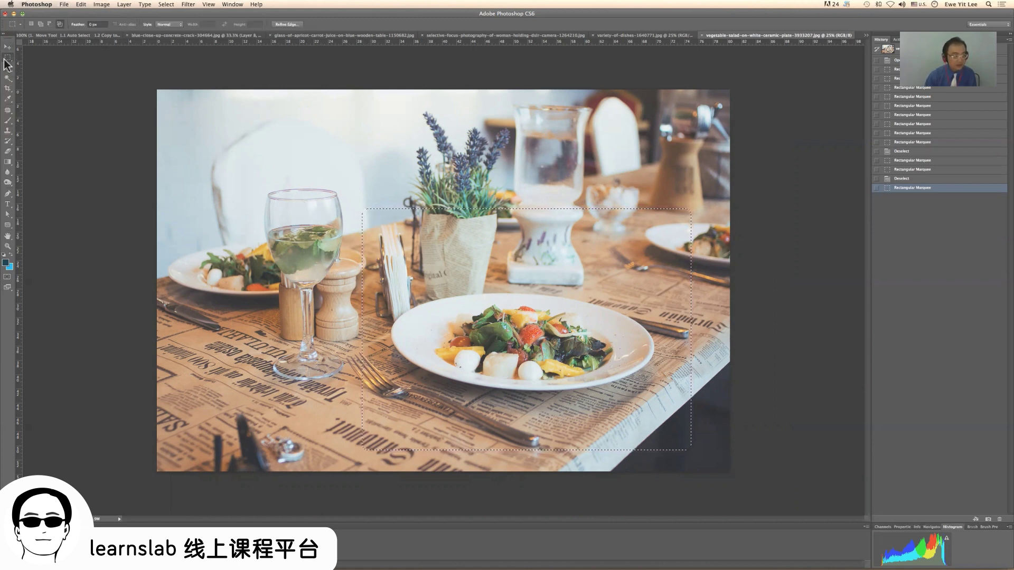
- Deselect and redraw an unfeathered rectangular marquee around the front salad plate and flower pot
{"action": "left_click", "coordinate": [349, 182]}
{"action": "left_click_drag", "start_coordinate": [374, 232], "coordinate": [560, 395]}
{"action": "left_click", "coordinate": [351, 189]}
{"action": "left_click_drag", "start_coordinate": [351, 189], "coordinate": [660, 419]}
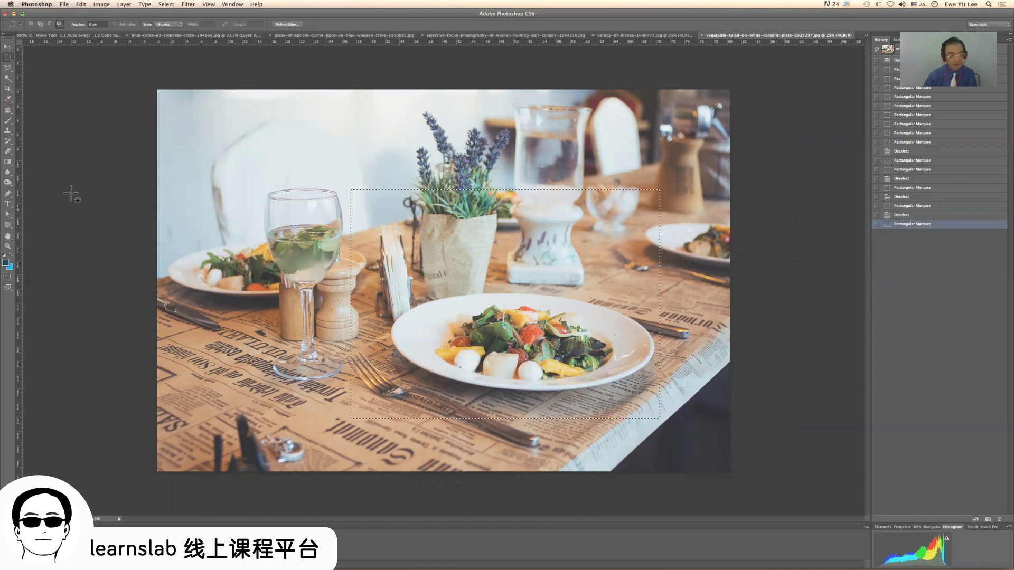
- Copy the unfeathered salad plate selection into the blue concrete image, over the orange juice side
{"action": "left_click", "coordinate": [8, 47]}
{"action": "left_click_drag", "start_coordinate": [474, 313], "coordinate": [322, 175]}
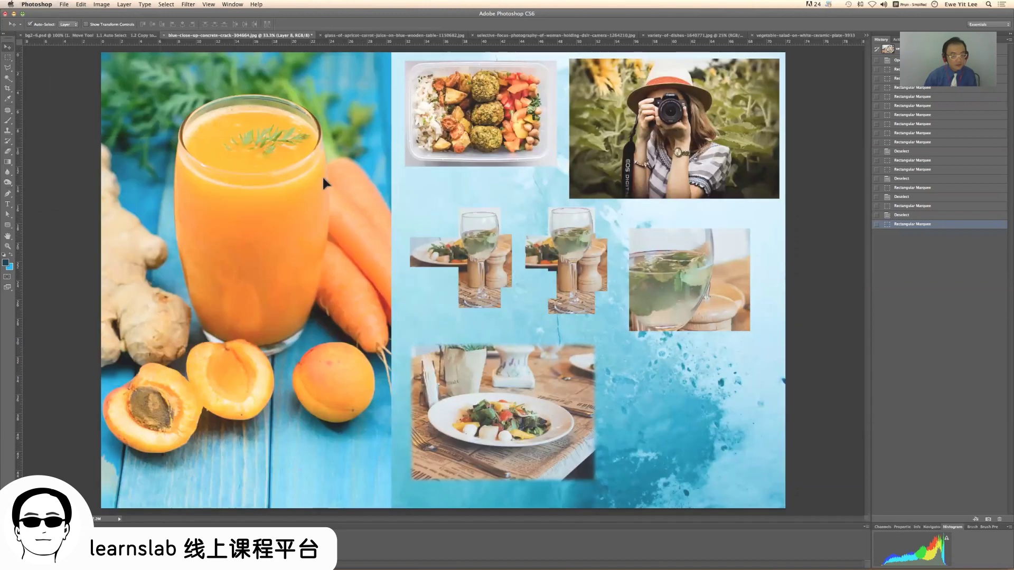
{"action": "left_click_drag", "start_coordinate": [544, 263], "coordinate": [197, 260]}
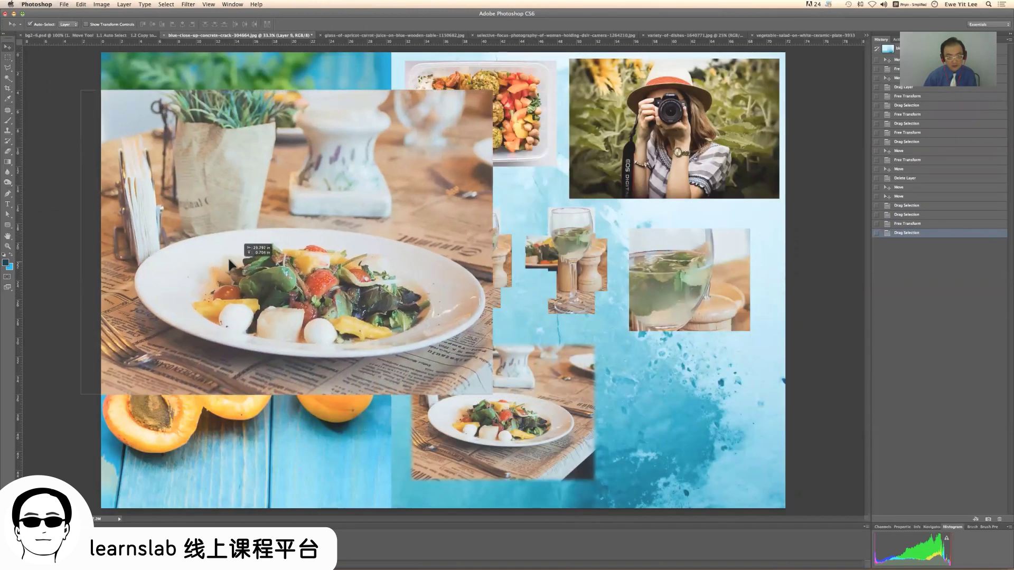
- Delete the enlarged glass crop and the two small wine glass cutouts from the blue concrete image
{"action": "left_click", "coordinate": [660, 300]}
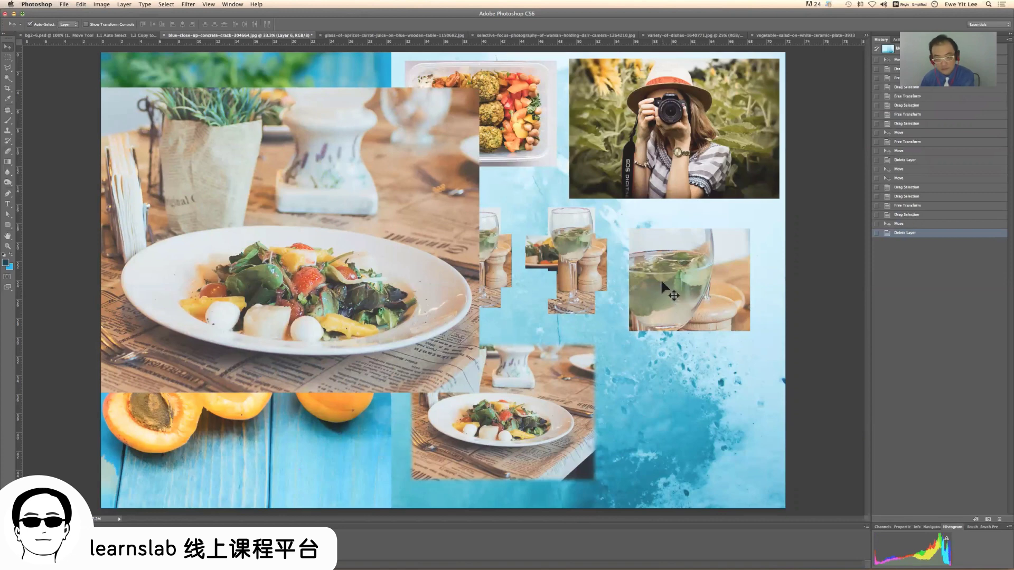
{"action": "key", "text": "Delete"}
{"action": "left_click", "coordinate": [580, 245]}
{"action": "key", "text": "Delete"}
{"action": "left_click", "coordinate": [501, 245]}
{"action": "key", "text": "Delete"}
- Scale down the hard-edged salad photo with transform controls and place it directly above the feathered copy at a similar size
{"action": "left_click_drag", "start_coordinate": [311, 145], "coordinate": [480, 194]}
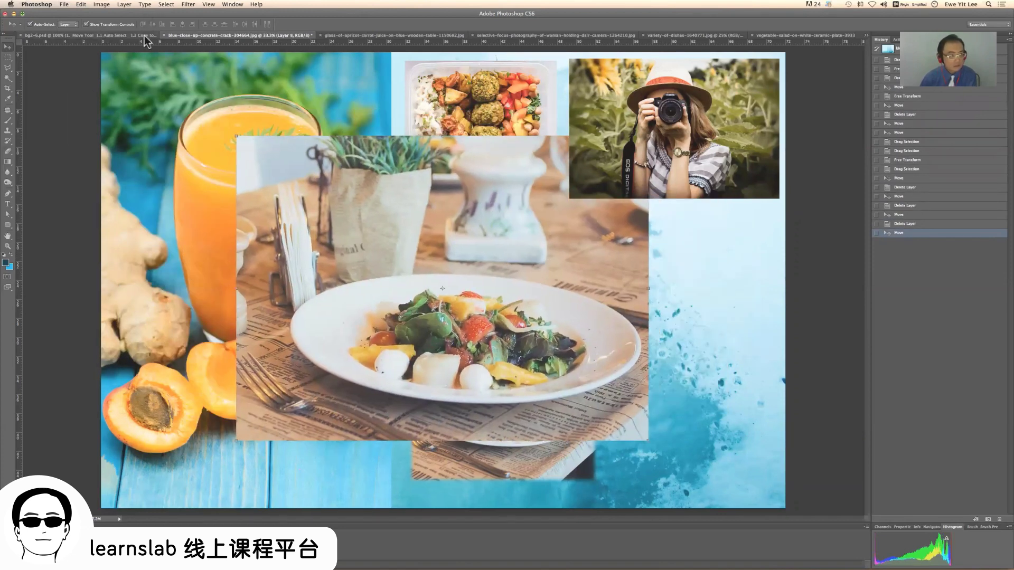
{"action": "left_click_drag", "start_coordinate": [235, 136], "coordinate": [465, 301]}
{"action": "left_click_drag", "start_coordinate": [537, 340], "coordinate": [484, 232]}
{"action": "left_click_drag", "start_coordinate": [594, 197], "coordinate": [587, 201]}
{"action": "key", "text": "Return"}
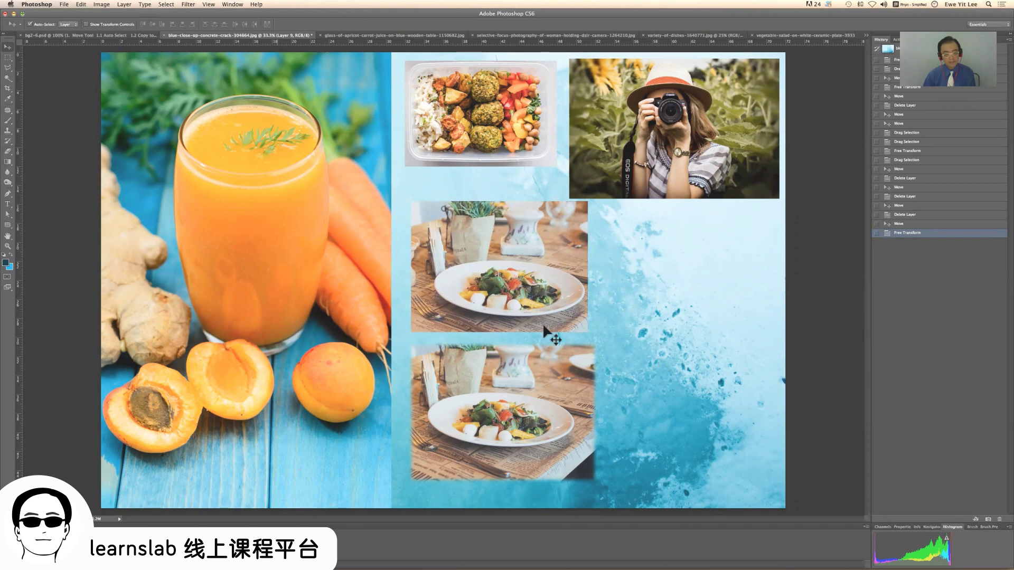
- Switch to the Lesson 2 outline document to review the Move and Rectangular Marquee tool topics
{"action": "left_click", "coordinate": [128, 36]}
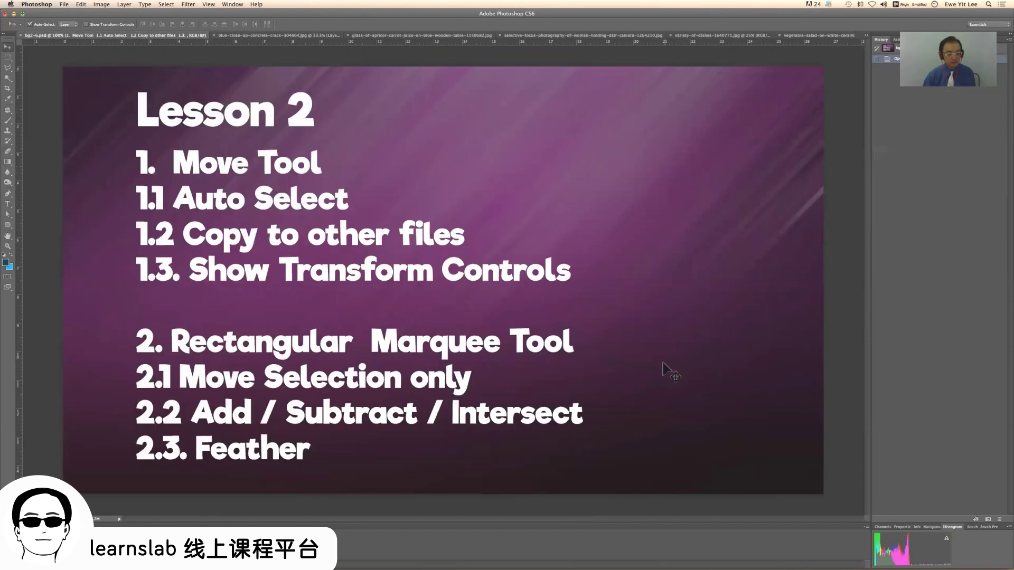